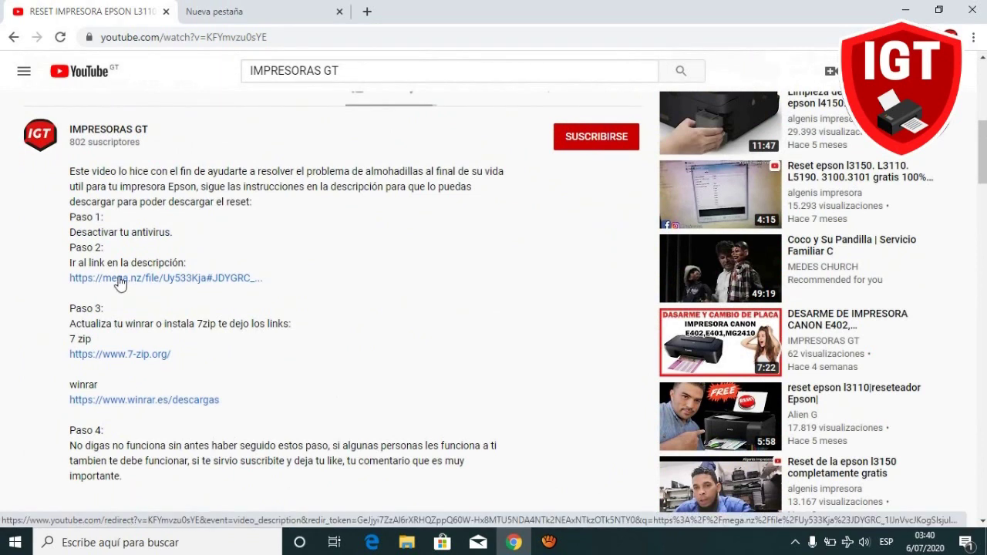
# Open the MEGA page for EPSON L3110 YOREPARO GT.rar from the video description link.
pyautogui.click(118, 281)
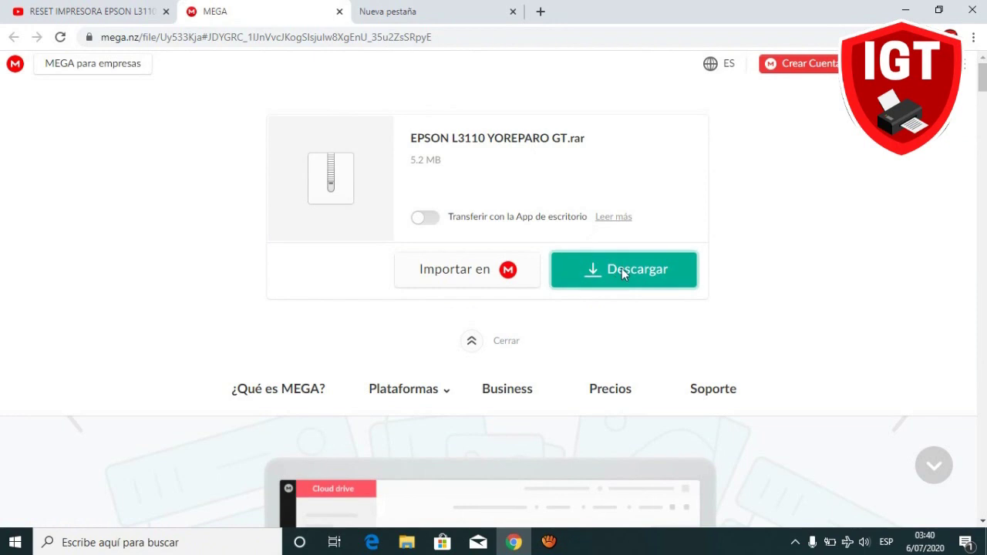
# Download the 5.2 MB EPSON L3110 YOREPARO GT.rar from MEGA and reveal the hidden tray icons.
pyautogui.click(625, 272)
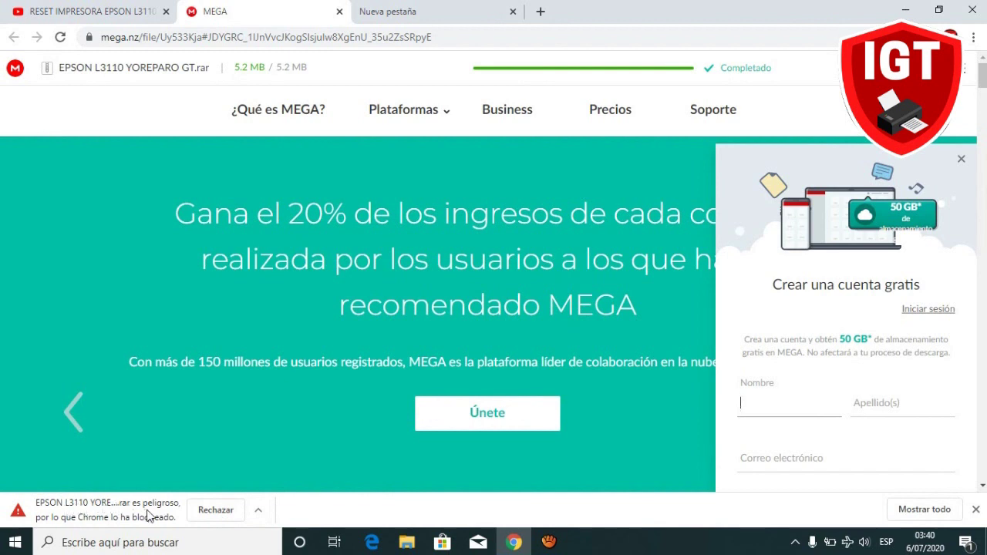
pyautogui.click(794, 543)
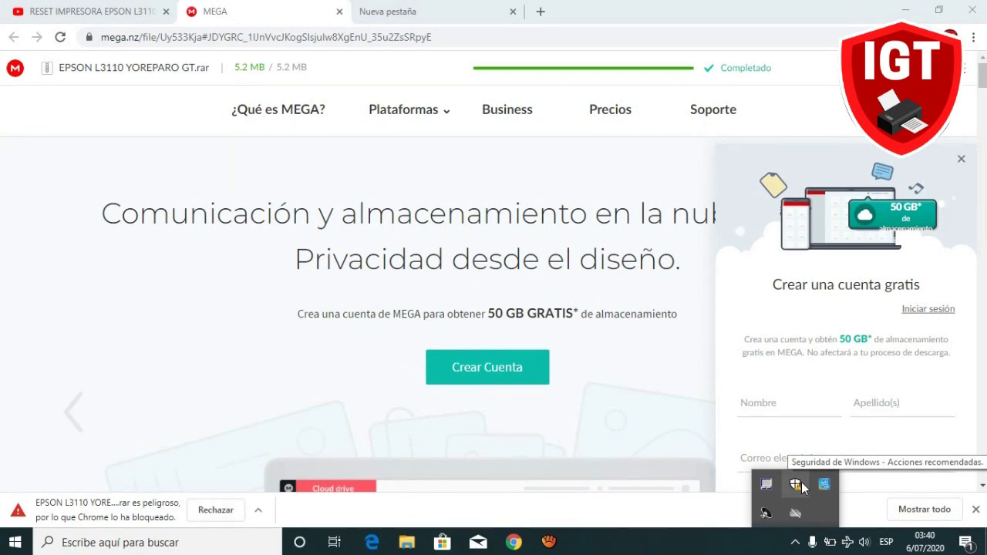
# Switch off cloud-based protection in Windows Security's virus and threat protection settings.
pyautogui.click(796, 486)
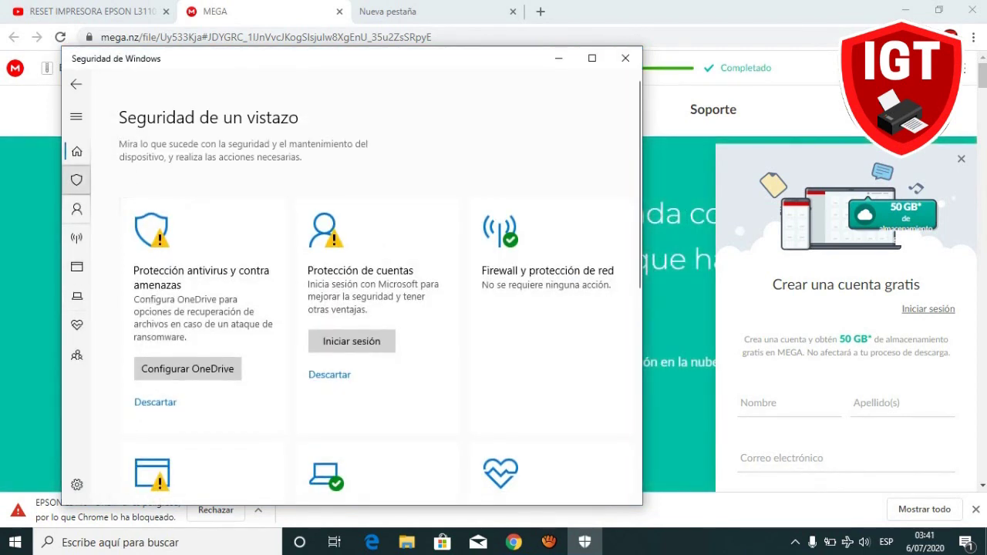
pyautogui.click(76, 179)
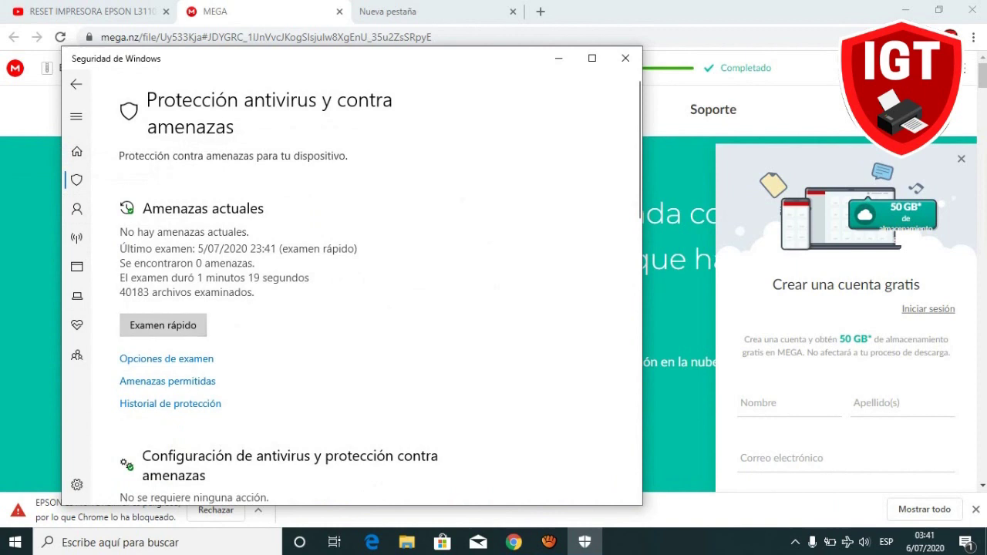
pyautogui.scroll(-3, 366, 286)
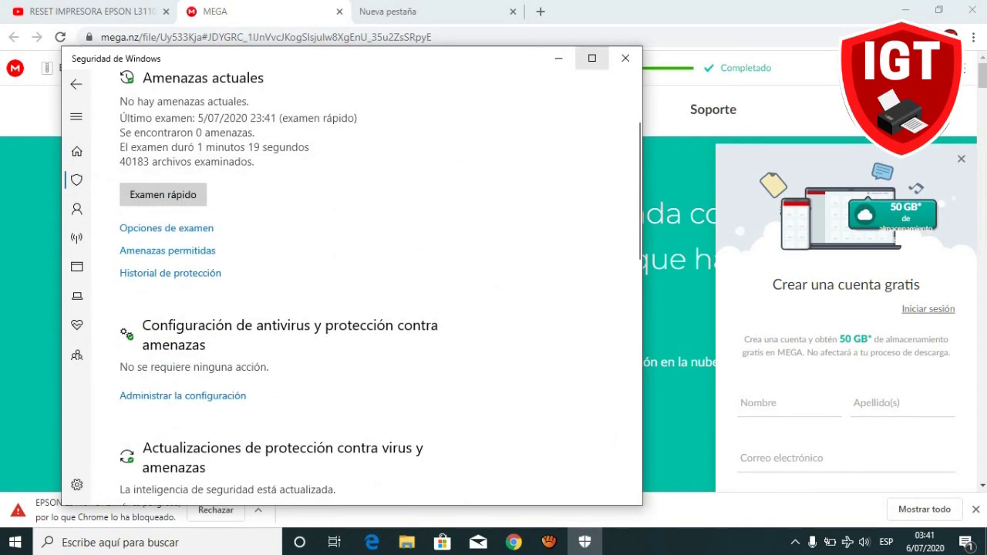
pyautogui.click(592, 58)
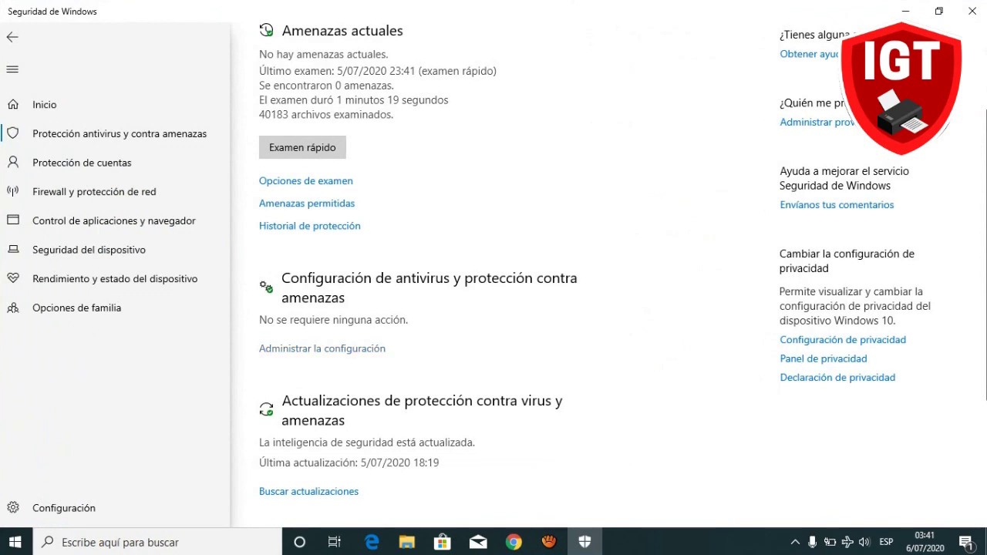
pyautogui.click(322, 349)
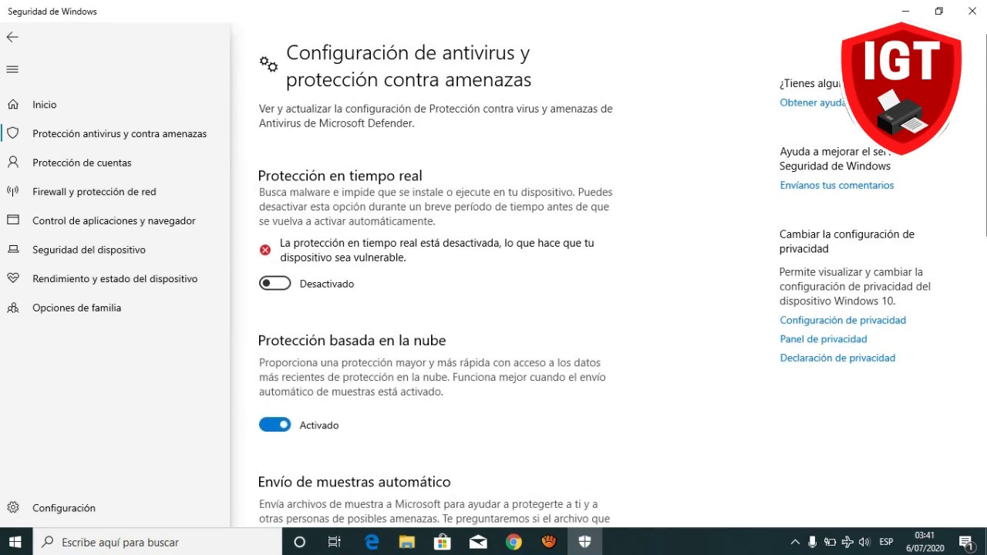
pyautogui.click(274, 425)
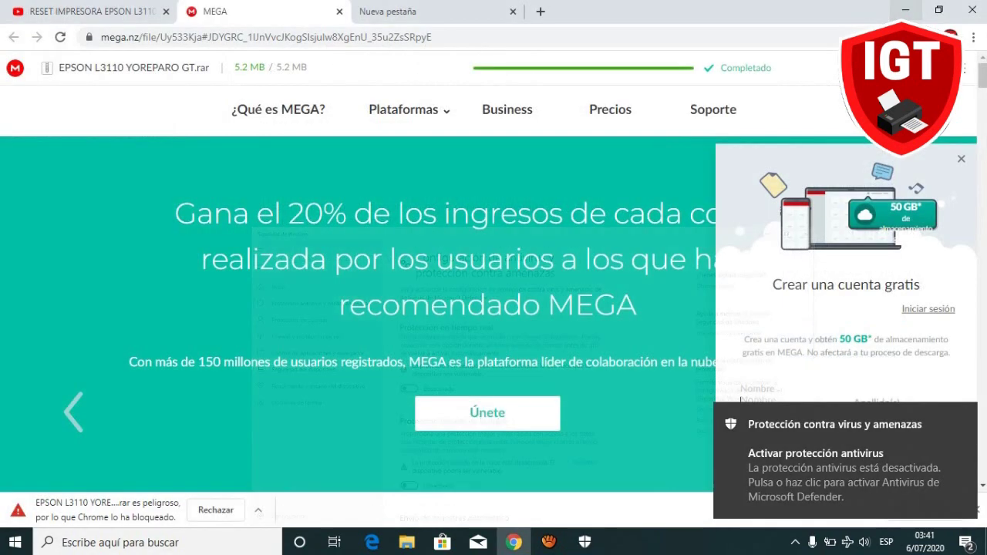
pyautogui.click(906, 11)
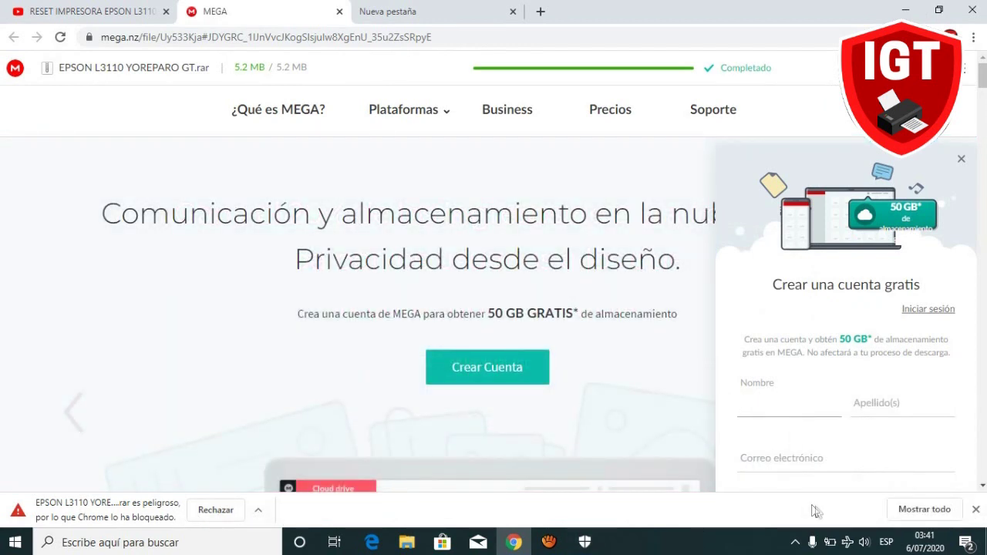
# Keep the blocked EPSON L3110 YOREPARO GT.rar download despite Chrome's dangerous-file warning.
pyautogui.click(924, 509)
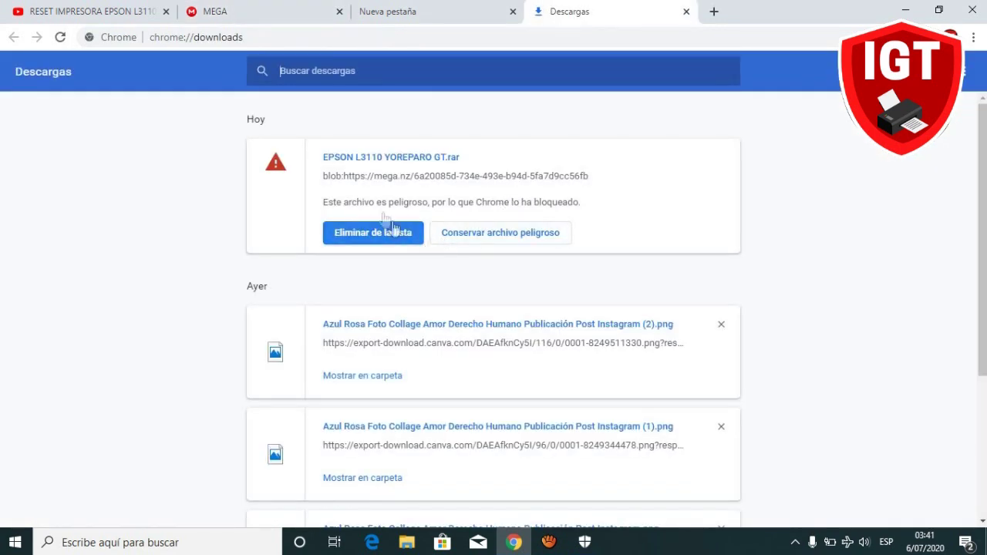
pyautogui.moveTo(323, 157); pyautogui.dragTo(459, 162)
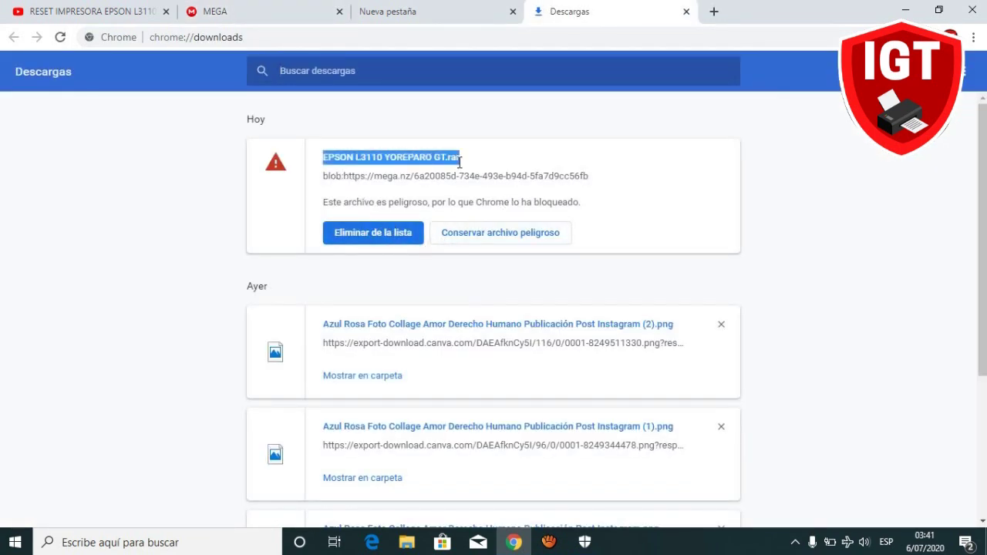
pyautogui.click(473, 240)
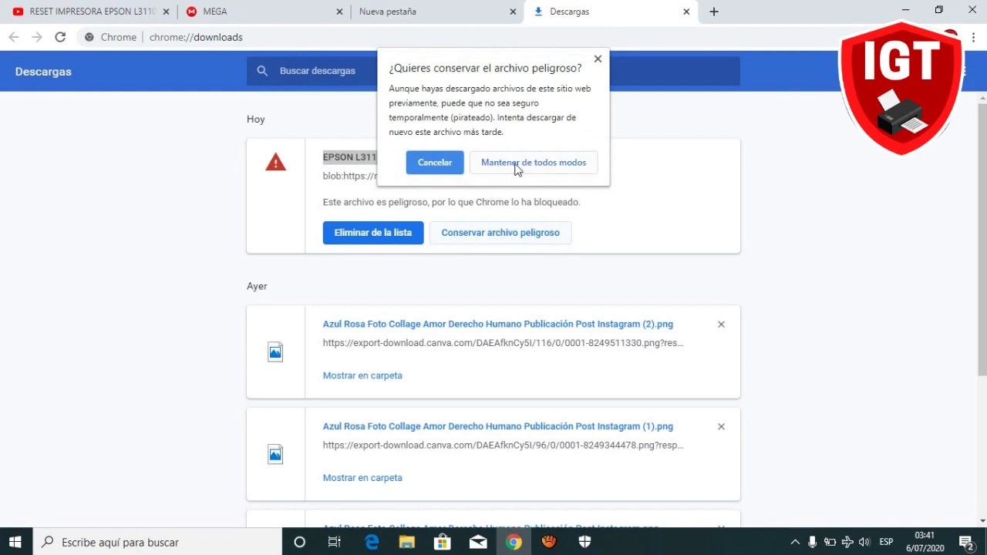
pyautogui.click(515, 169)
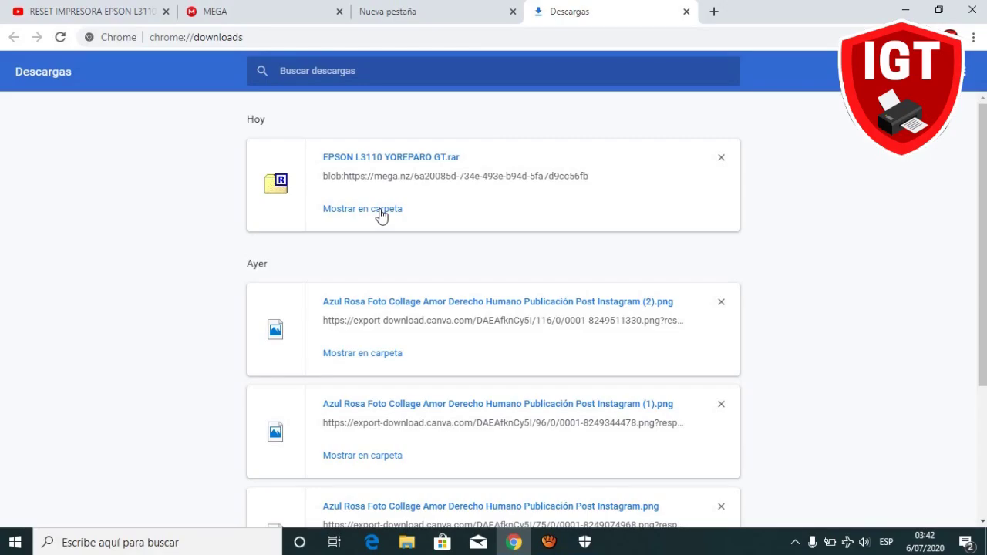
# Move the rar from the Downloads folder onto the desktop and close the extra browser tabs.
pyautogui.click(381, 212)
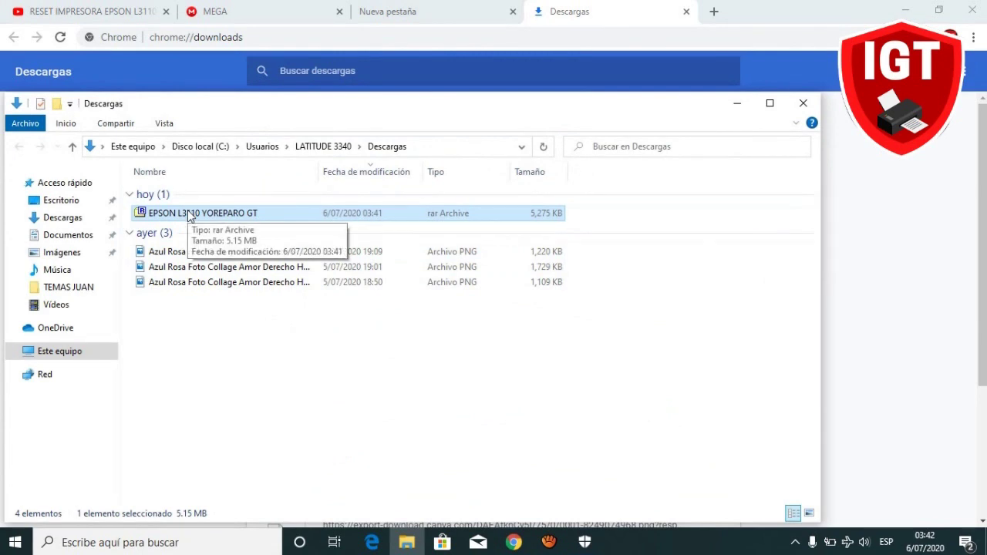
pyautogui.moveTo(190, 214); pyautogui.dragTo(72, 205)
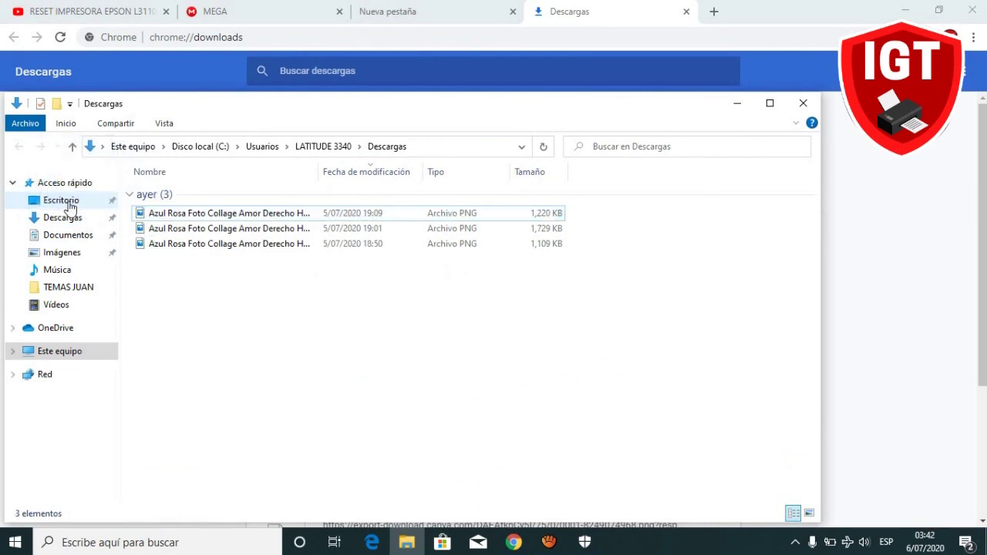
pyautogui.click(686, 11)
pyautogui.click(512, 12)
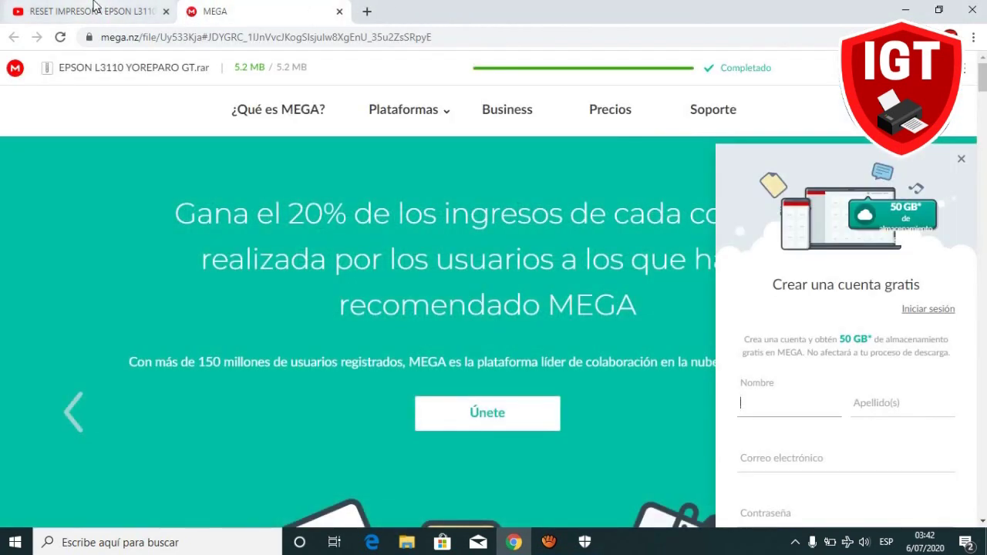
pyautogui.click(93, 12)
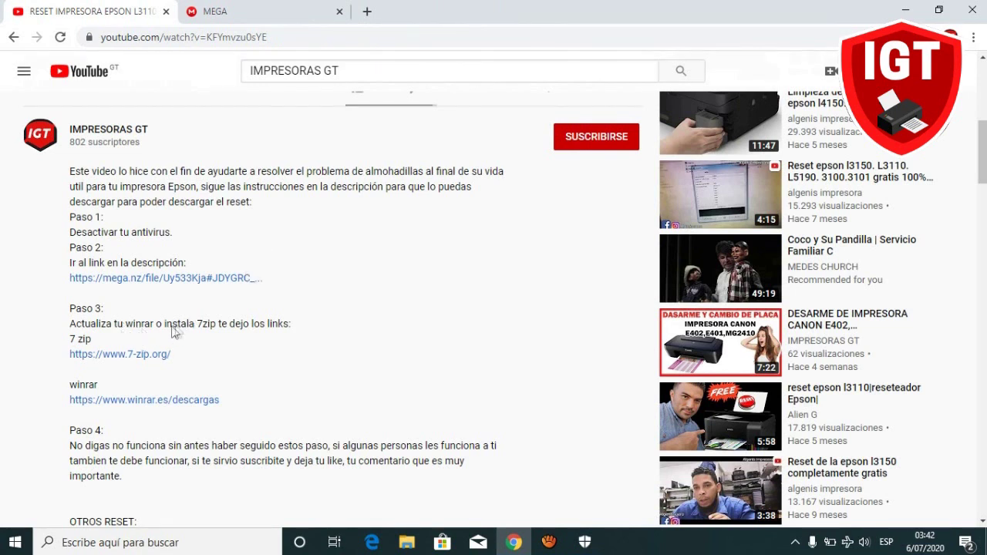
# Download the 64-bit 7-Zip 20.00 alpha installer, 7z2000-x64.exe, from 7-zip.org.
pyautogui.click(121, 360)
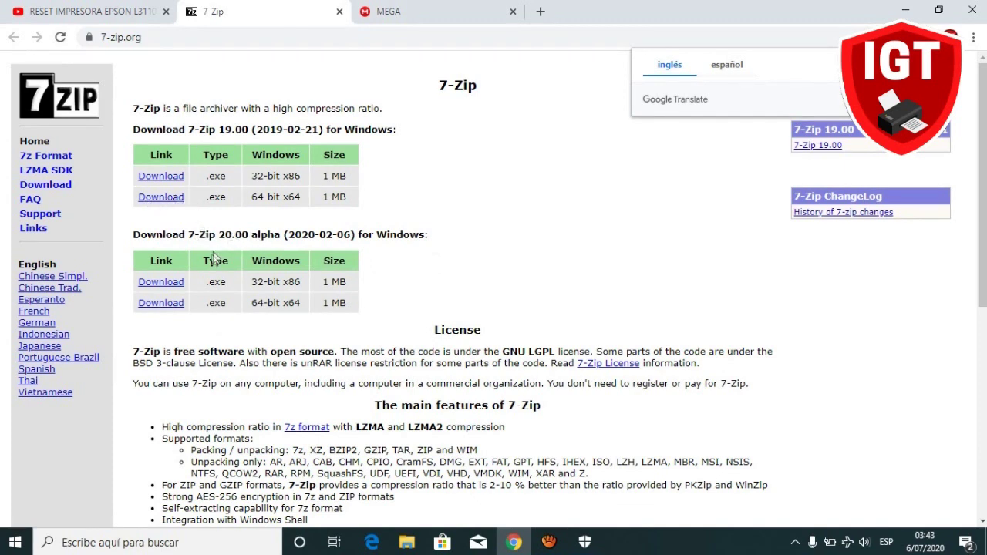
pyautogui.moveTo(288, 234); pyautogui.dragTo(353, 235)
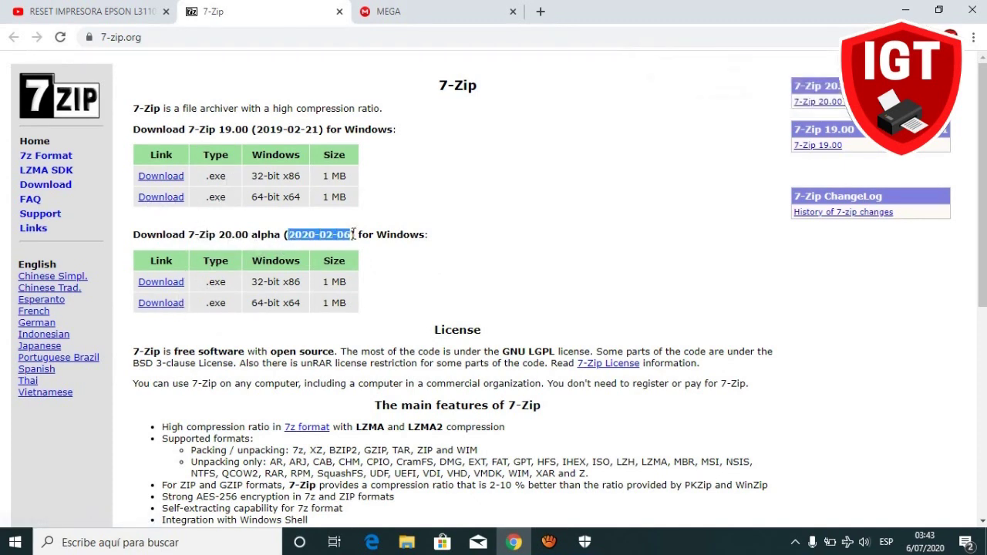
pyautogui.click(163, 303)
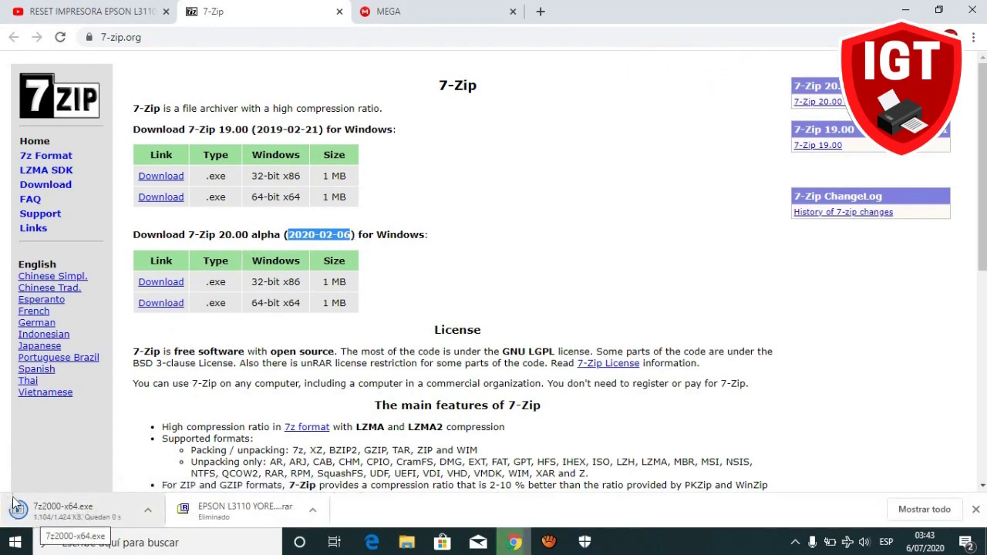
pyautogui.click(339, 12)
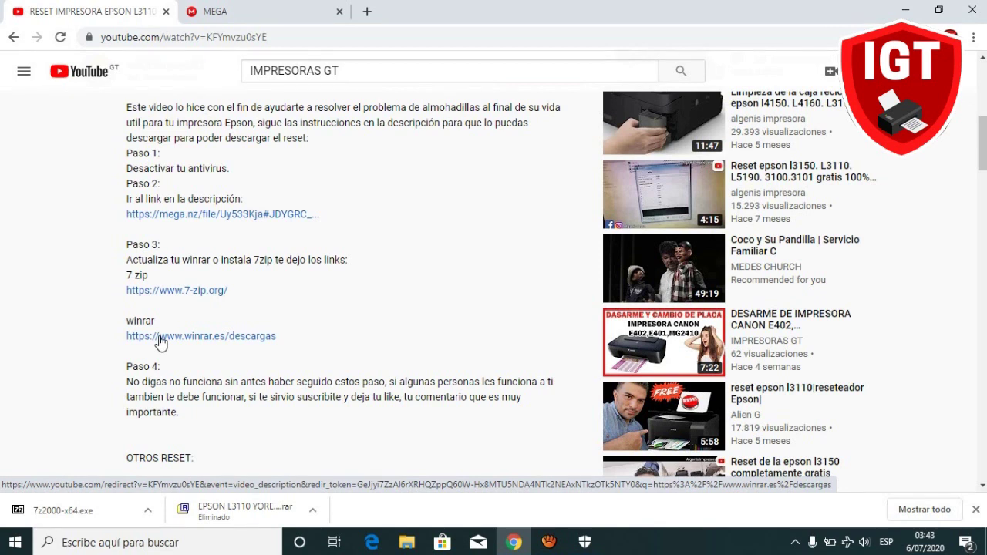
# Open winrar.es/descargas and scroll down to WinRAR 5.90 for Windows x64 in Español.
pyautogui.click(160, 342)
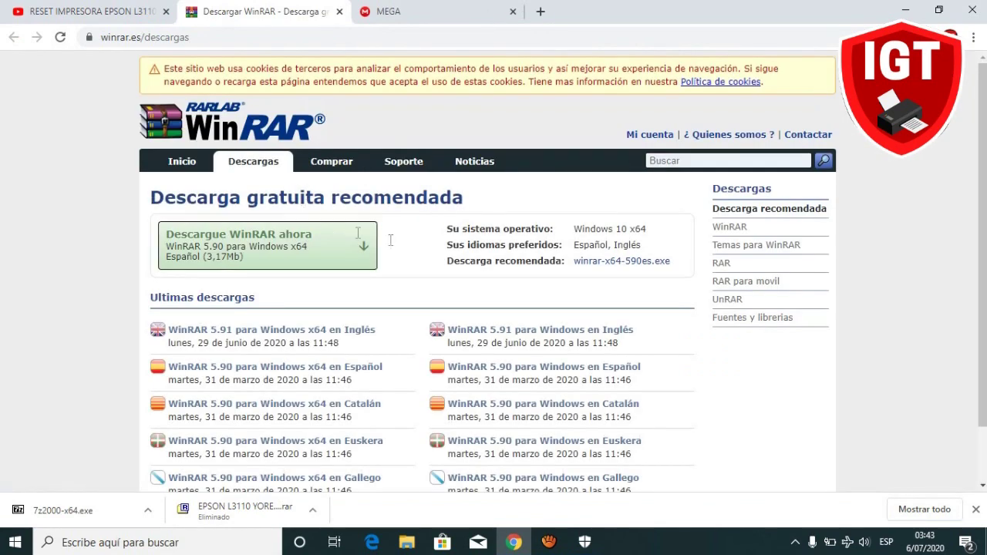
pyautogui.scroll(-1, 287, 255)
pyautogui.scroll(-1, 287, 255)
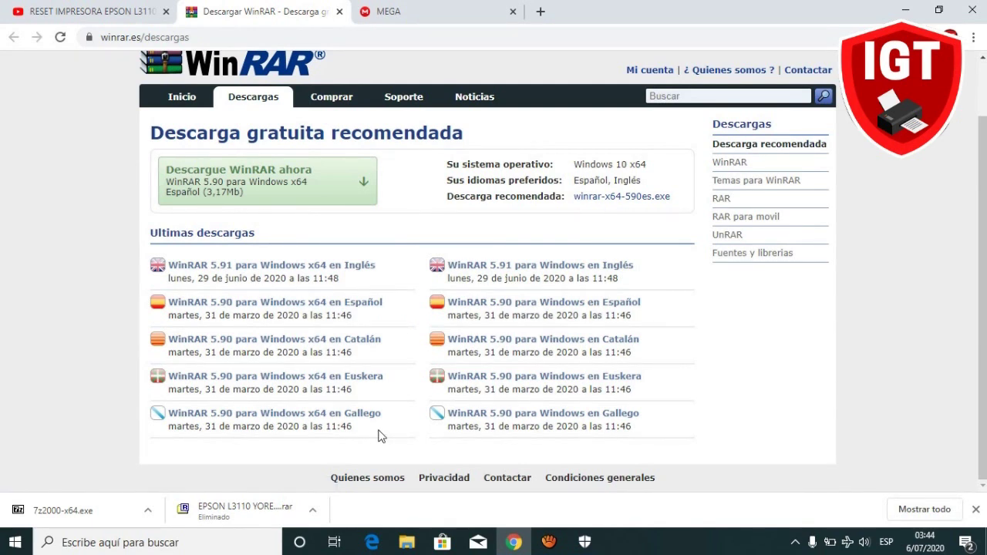
pyautogui.press('super')
# Check This PC's properties to confirm a 64-bit Windows 10 Pro system, then close the windows.
pyautogui.press('super+e')
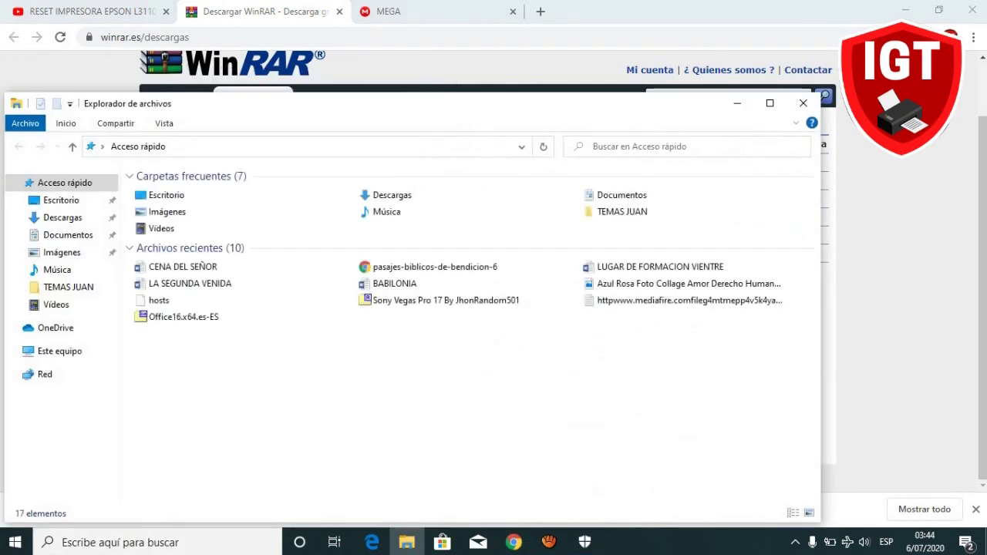
pyautogui.click(83, 354)
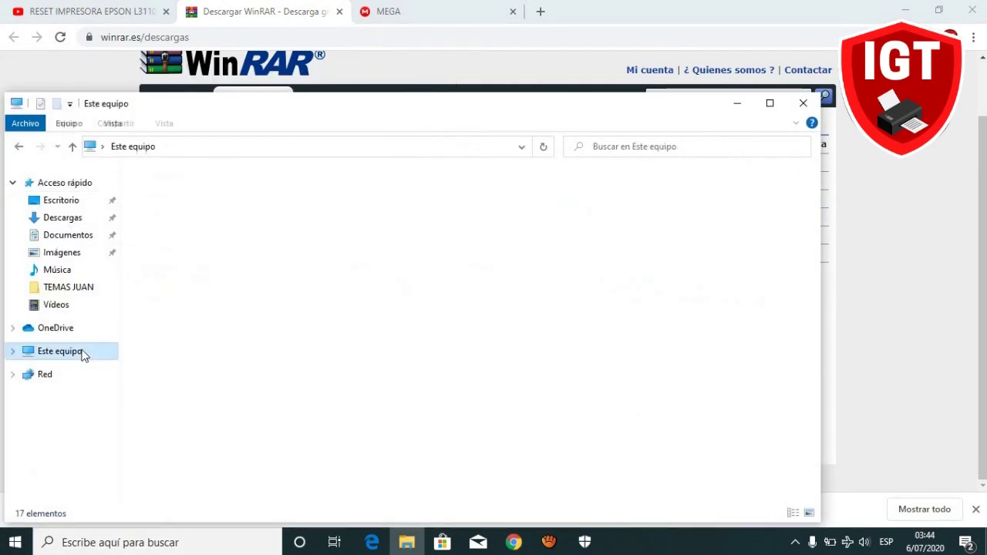
pyautogui.rightClick(406, 391)
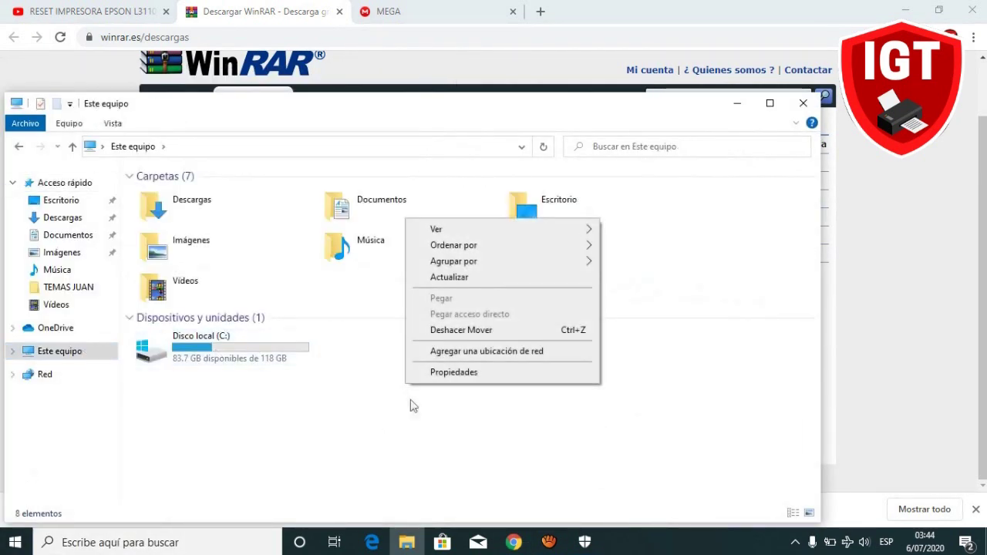
pyautogui.click(454, 375)
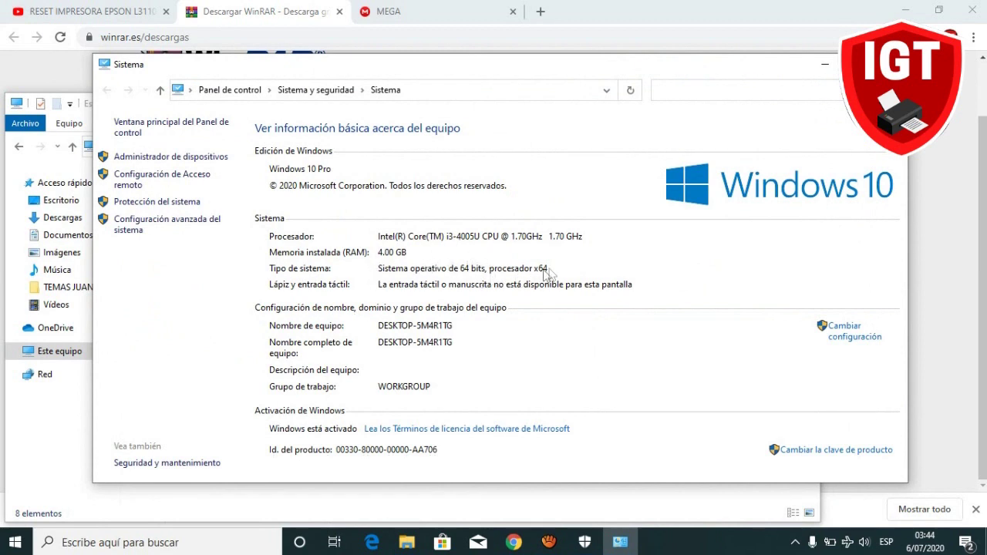
pyautogui.click(891, 64)
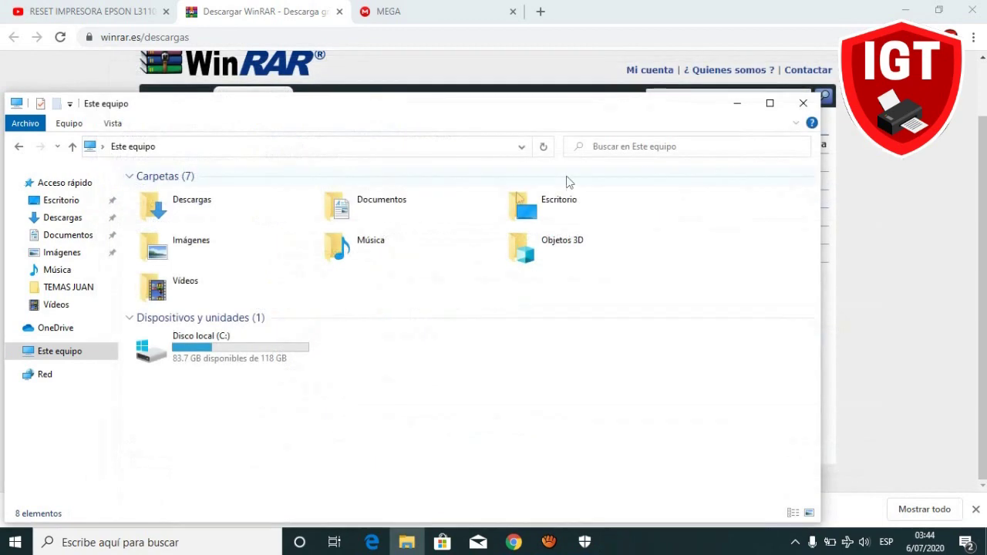
pyautogui.click(794, 108)
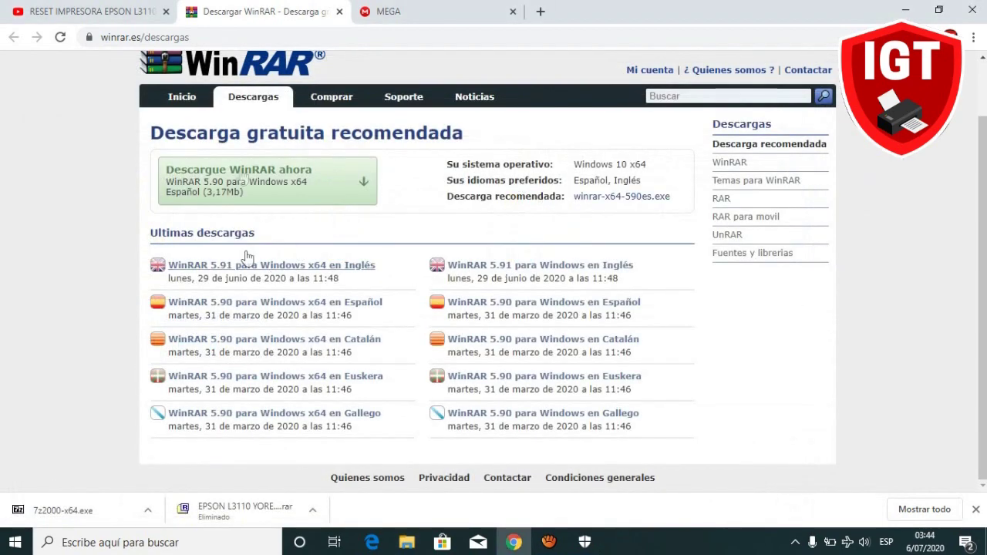
# Close the WinRAR tab and scroll back up to the YouTube video description.
pyautogui.click(340, 12)
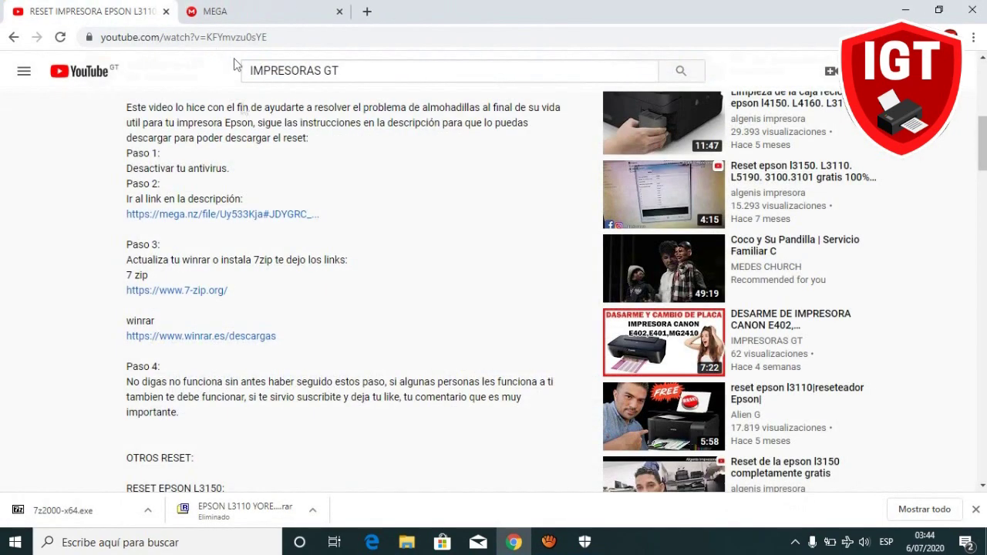
pyautogui.scroll(1, 222, 313)
pyautogui.scroll(1, 222, 313)
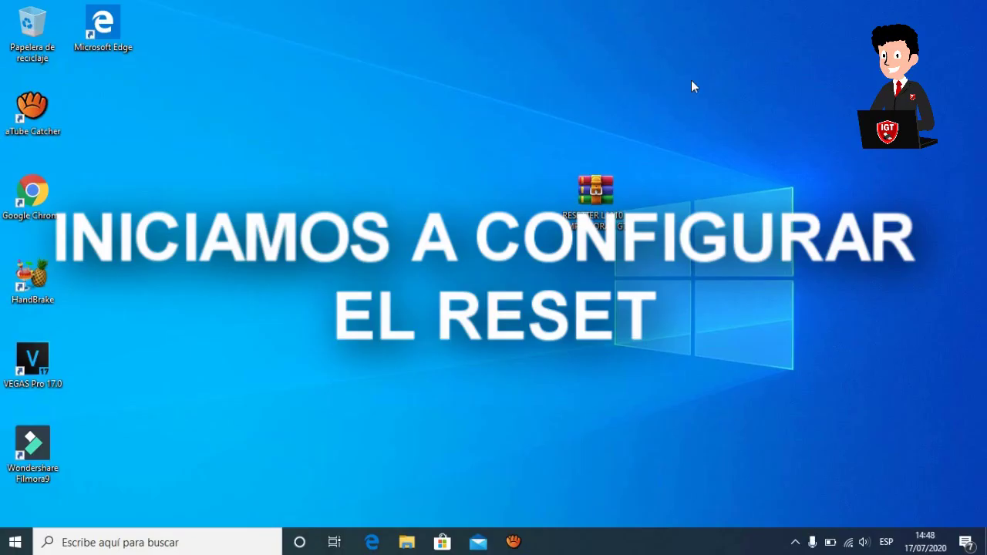
# Turn off real-time protection in Windows Security's virus and threat protection settings.
pyautogui.click(795, 543)
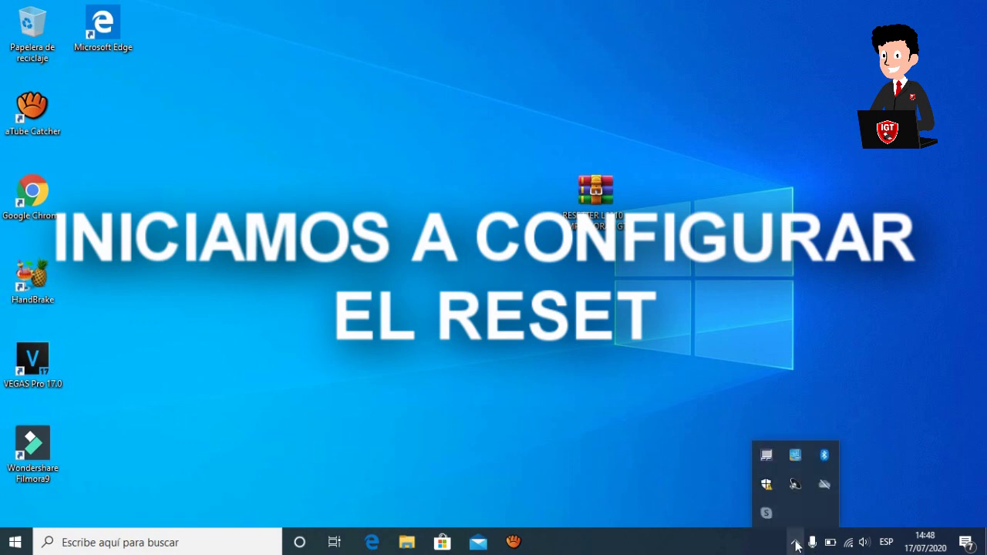
pyautogui.click(766, 486)
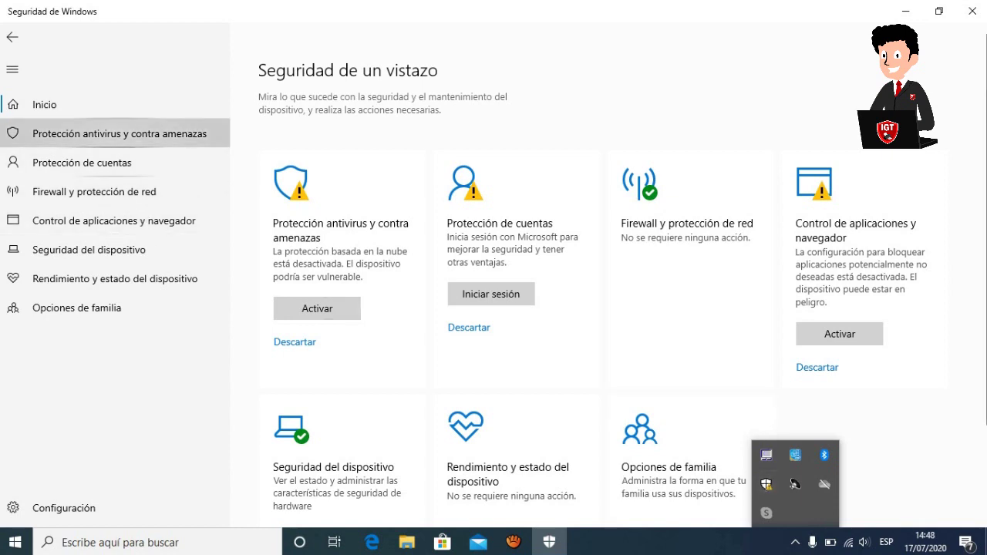
pyautogui.click(115, 133)
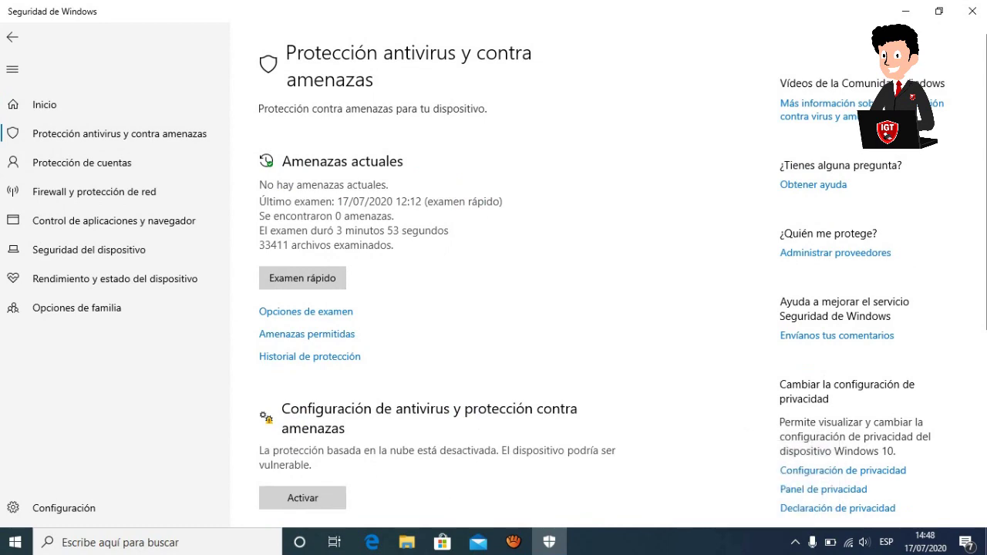
pyautogui.scroll(-4, 494, 277)
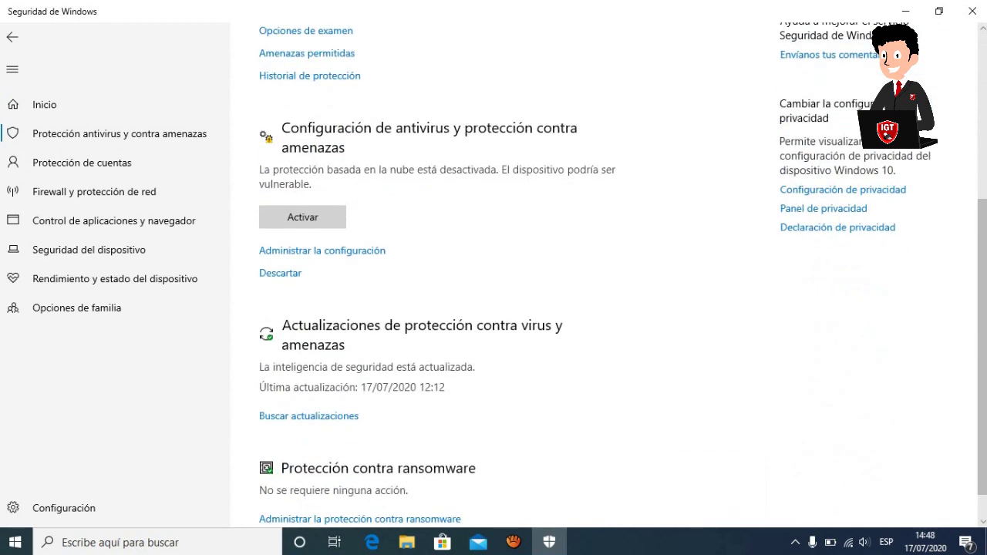
pyautogui.click(322, 250)
pyautogui.click(275, 254)
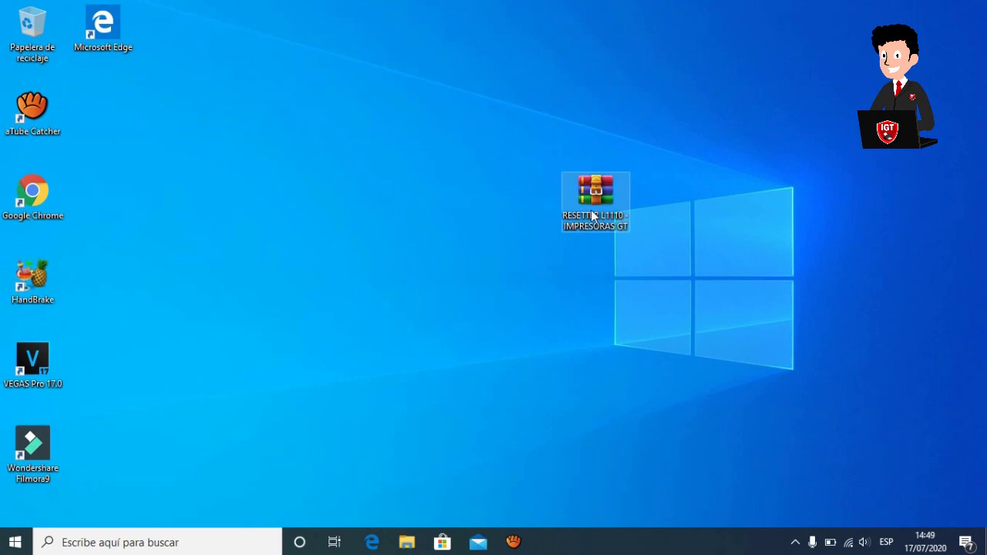
# Extract RESETTER L1110 - IMPRESORAS GT.rar into its own folder using the archive password.
pyautogui.rightClick(592, 217)
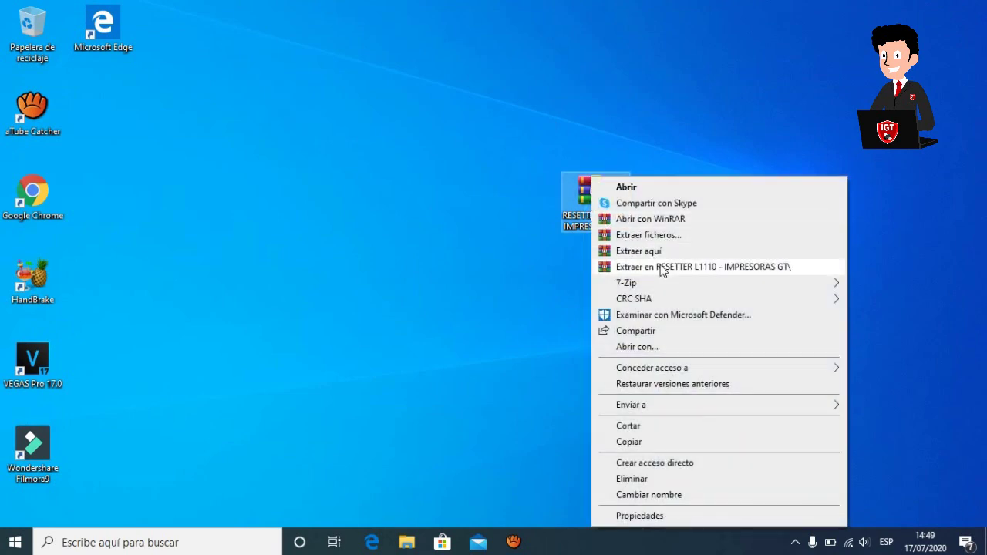
pyautogui.click(661, 267)
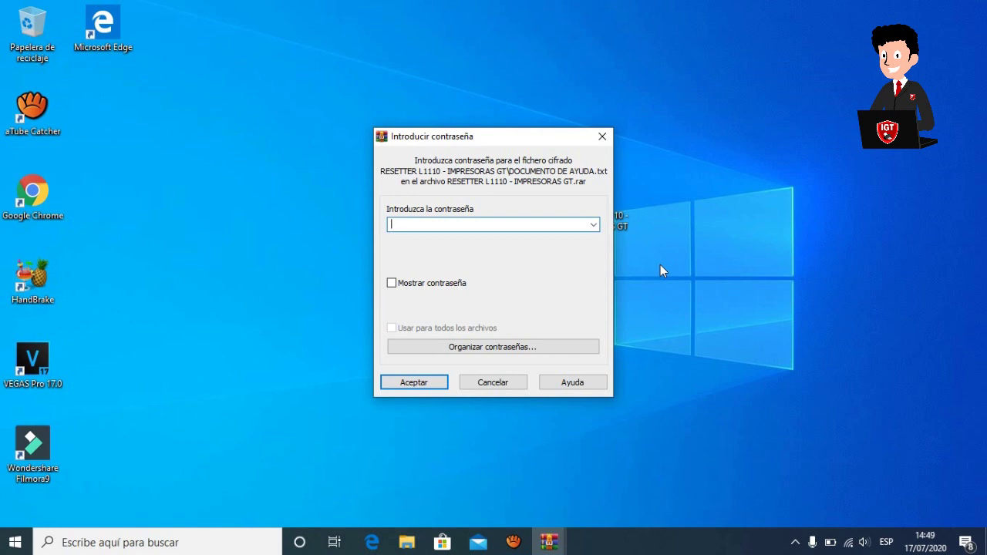
pyautogui.write('••••••••••••')
pyautogui.press('Return')
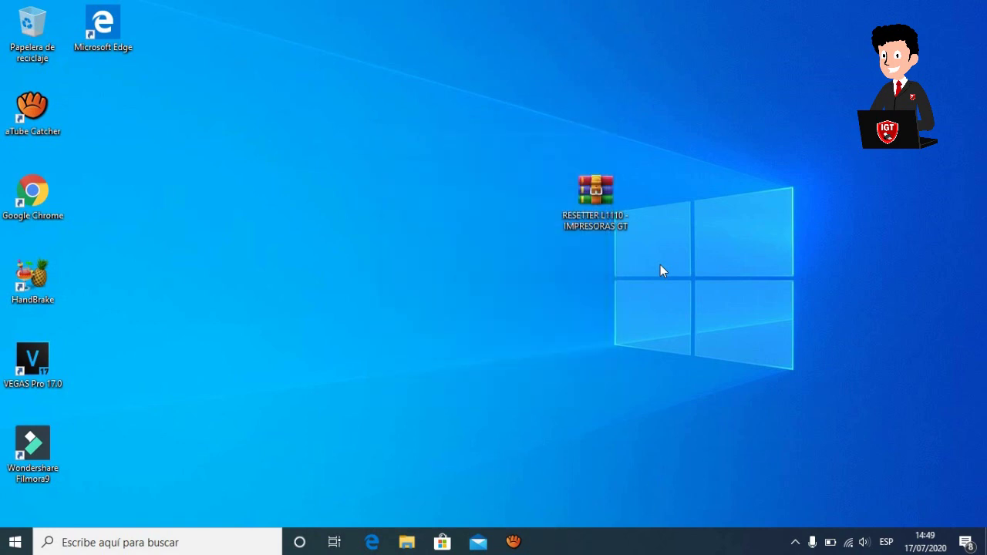
pyautogui.moveTo(103, 112); pyautogui.dragTo(623, 328)
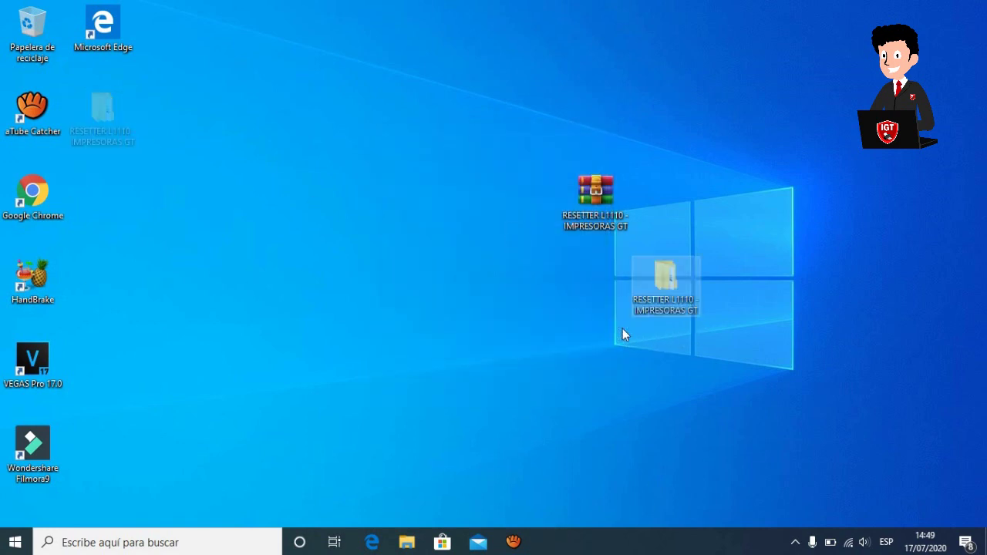
# Open the DOCUMENTO DE AYUDA help text and launch Adjprog from the EPSON L1110 RESETTER folder.
pyautogui.doubleClick(666, 279)
pyautogui.doubleClick(322, 195)
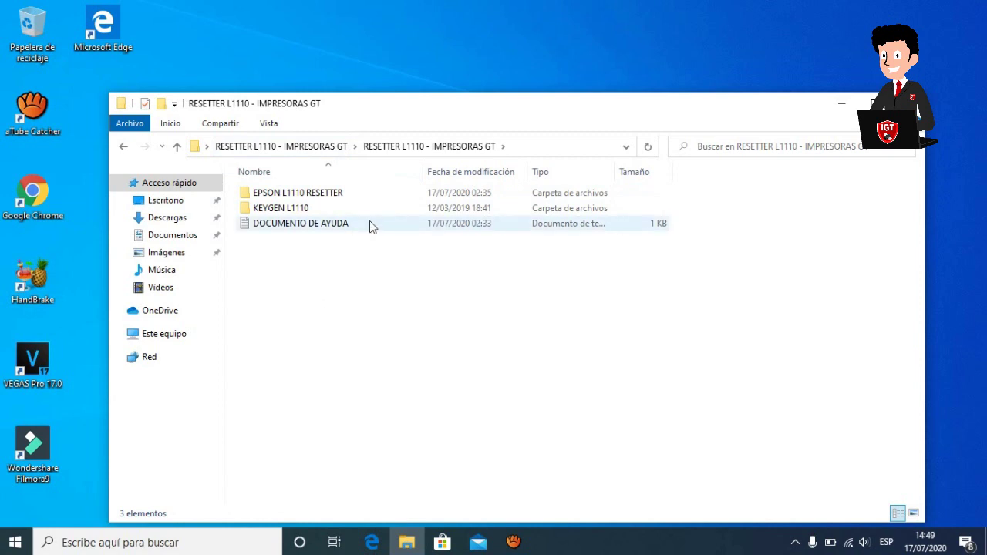
pyautogui.moveTo(369, 221)
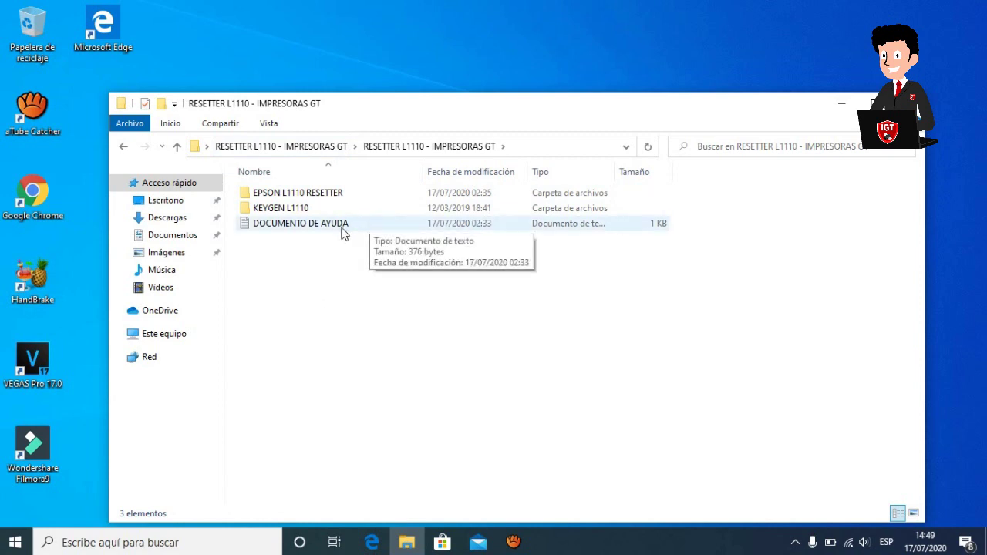
pyautogui.doubleClick(342, 226)
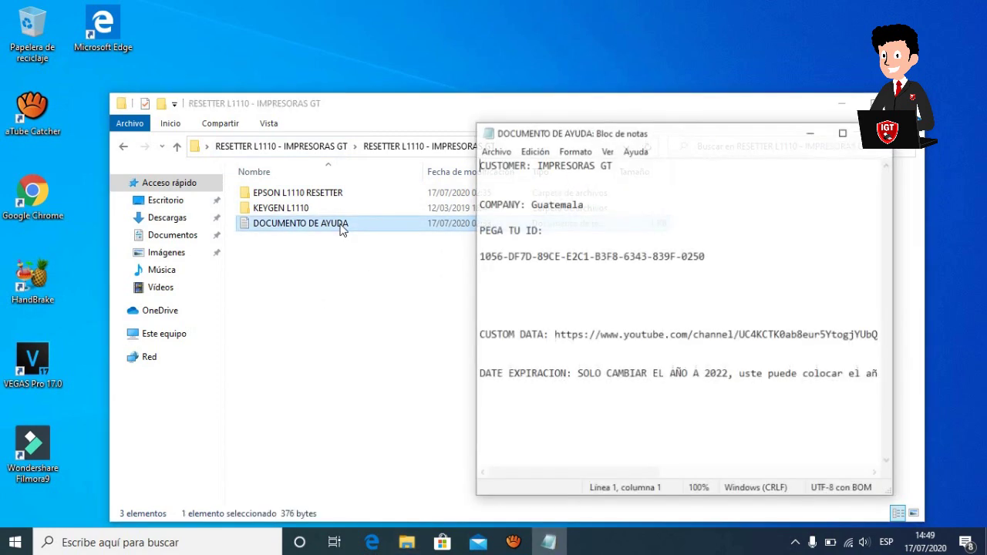
pyautogui.doubleClick(312, 193)
pyautogui.doubleClick(280, 196)
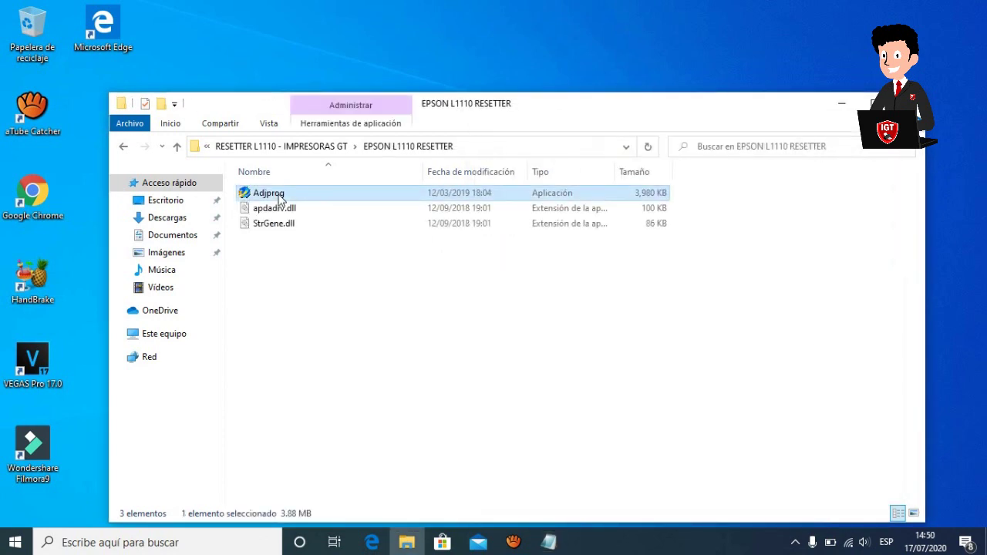
# Replace the old ID under 'PEGA TU ID:' with the copied Adjprog hardware ID.
pyautogui.click(842, 102)
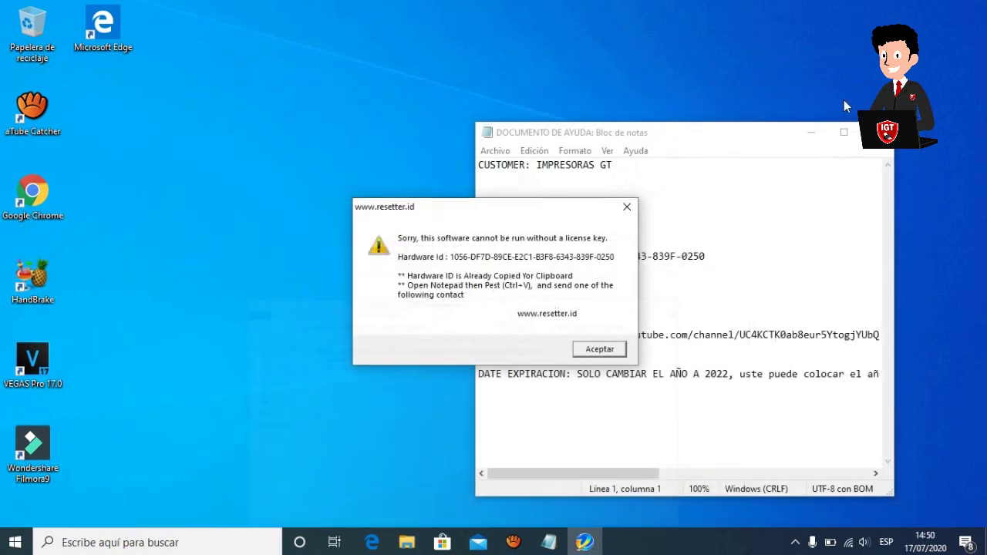
pyautogui.moveTo(432, 206); pyautogui.dragTo(233, 187)
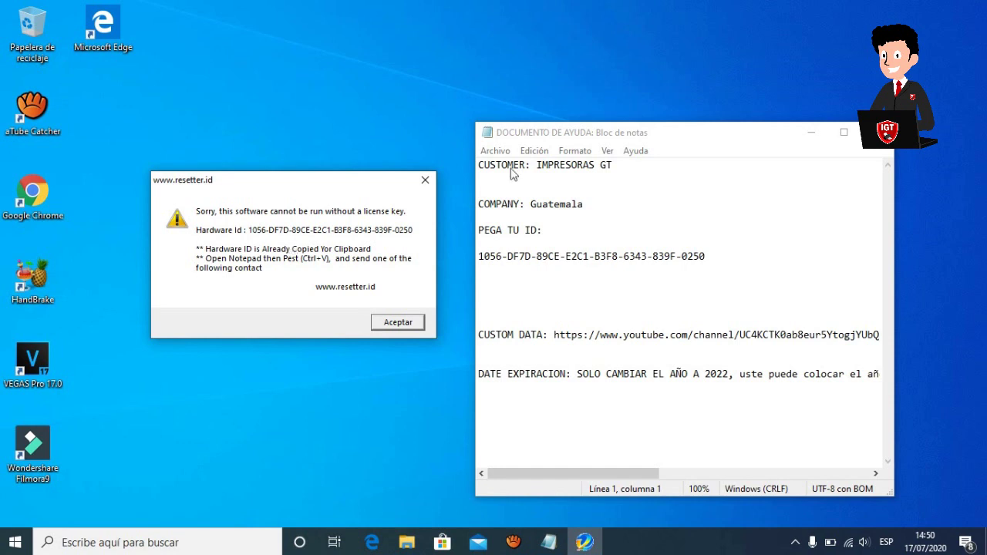
pyautogui.click(552, 243)
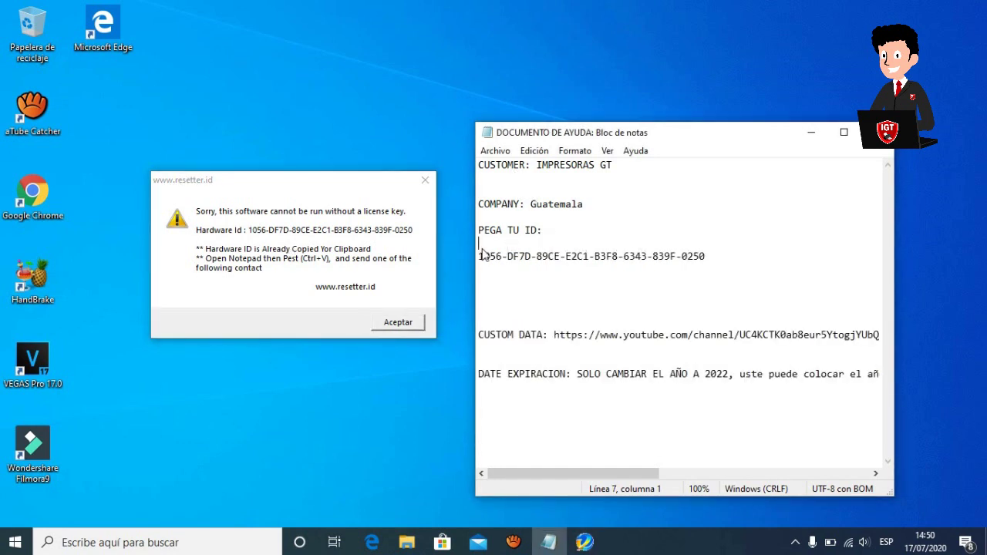
pyautogui.moveTo(479, 255); pyautogui.dragTo(756, 250)
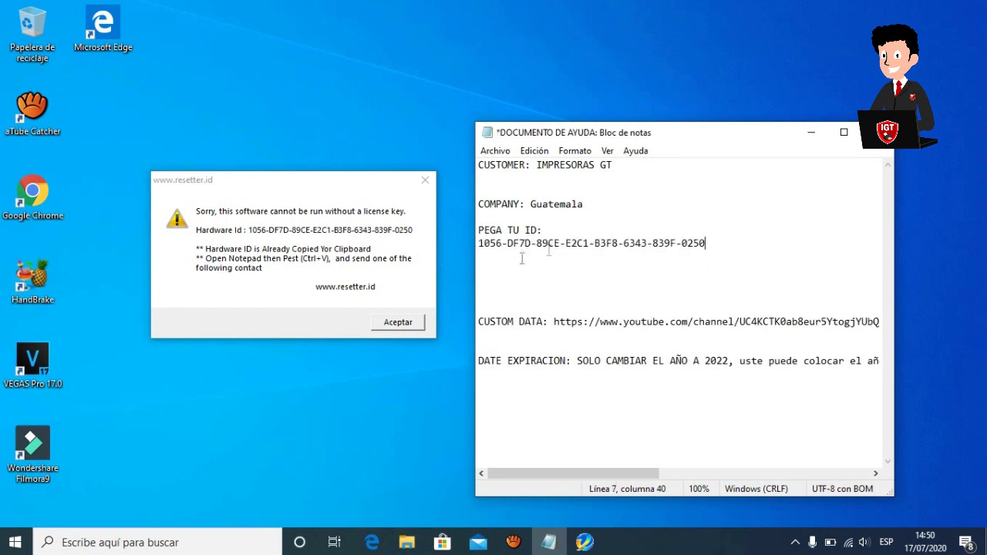
pyautogui.click(396, 321)
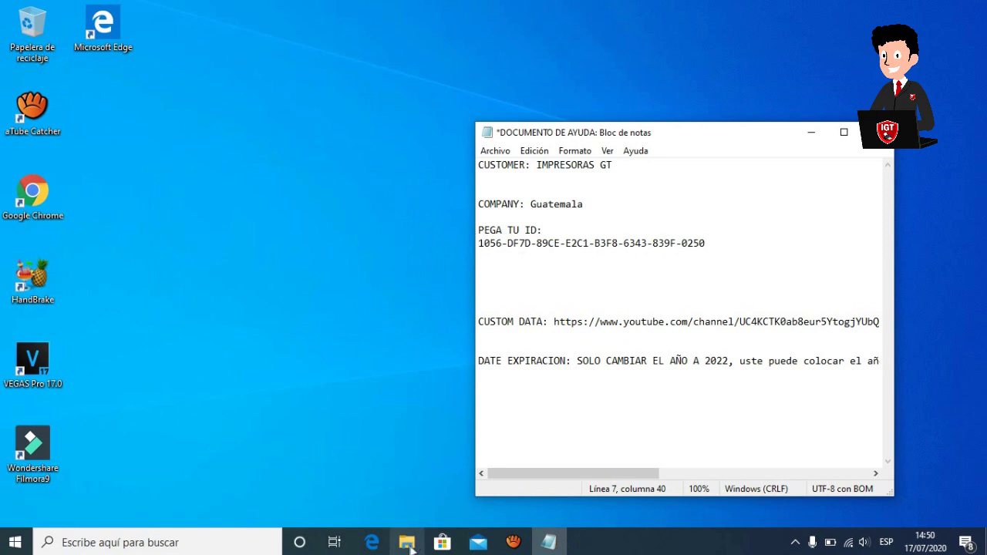
pyautogui.click(406, 542)
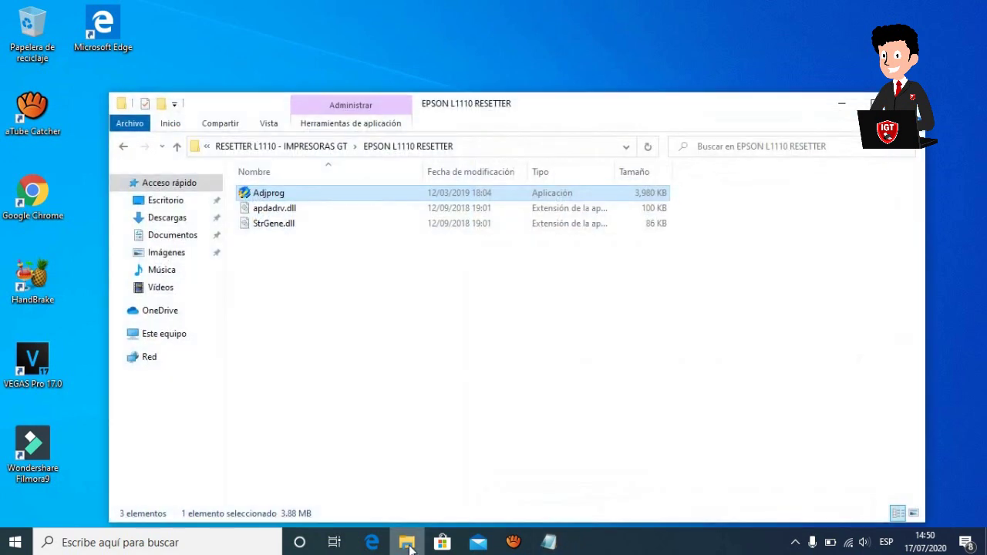
# Bring up WLGen_L1110 from KEYGEN L1110\EXE beside the help document.
pyautogui.click(126, 148)
pyautogui.click(280, 210)
pyautogui.doubleClick(279, 211)
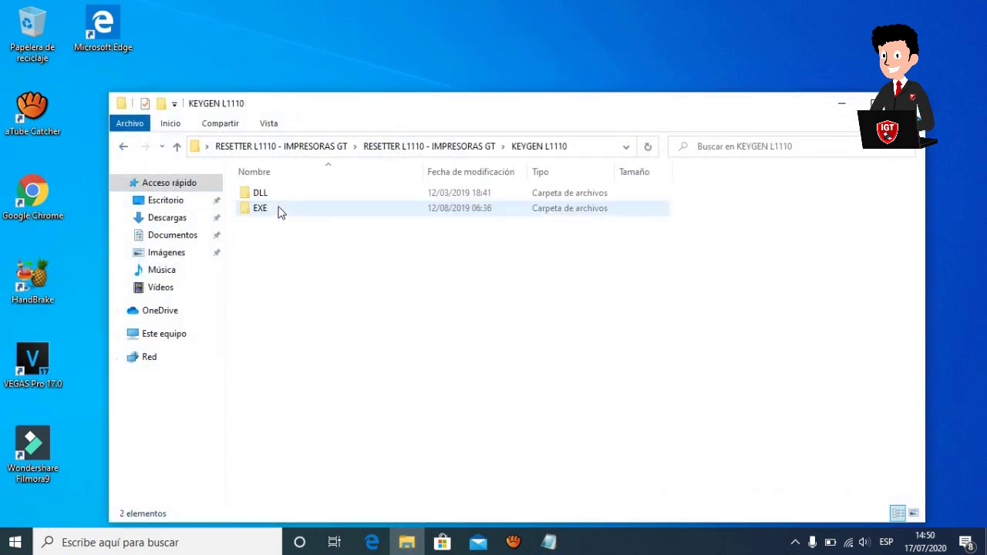
pyautogui.click(271, 216)
pyautogui.doubleClick(272, 216)
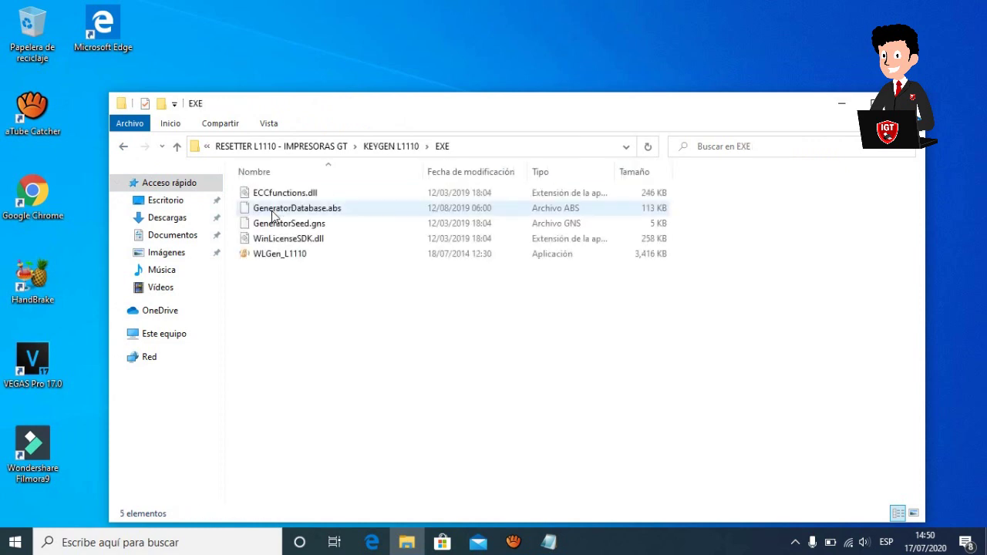
pyautogui.click(278, 259)
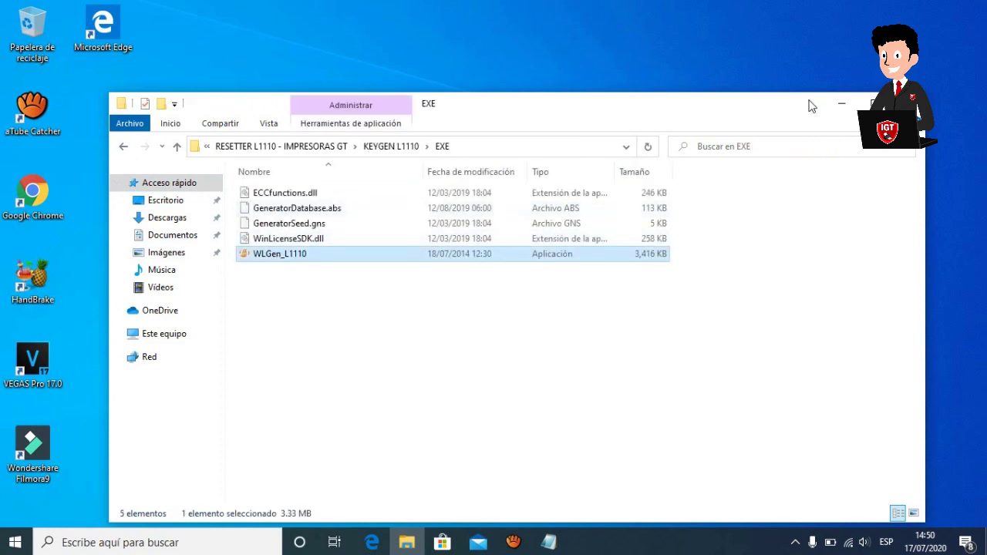
pyautogui.click(840, 103)
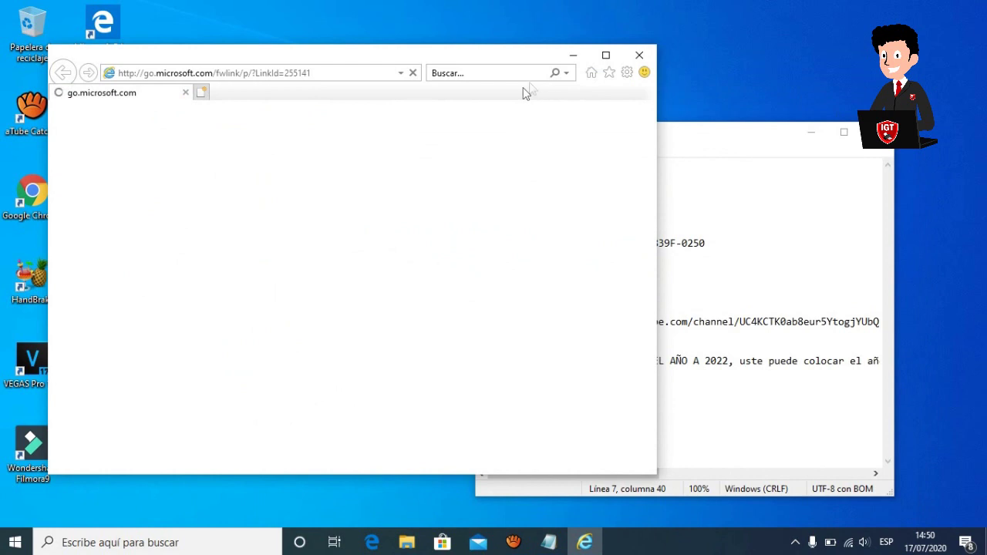
pyautogui.click(630, 59)
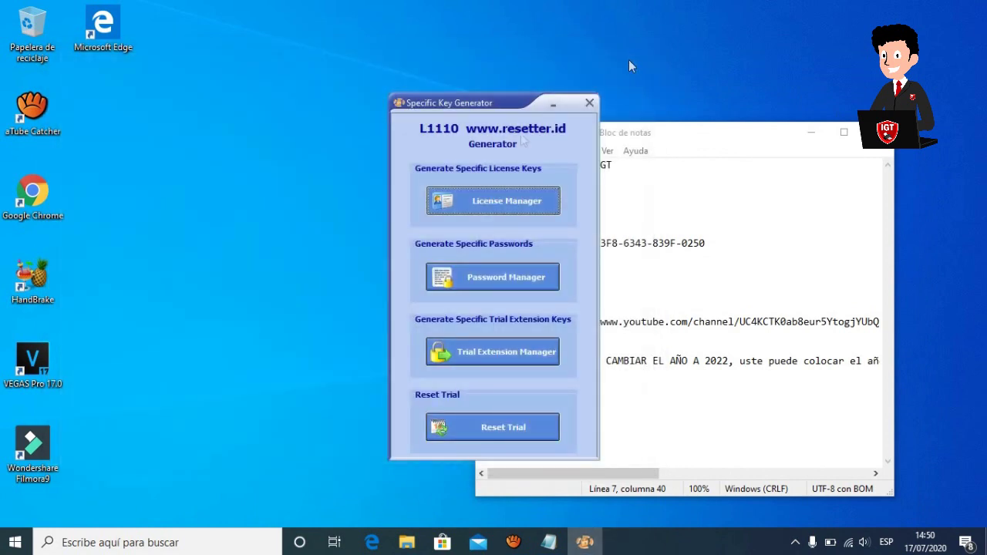
pyautogui.moveTo(455, 106); pyautogui.dragTo(233, 73)
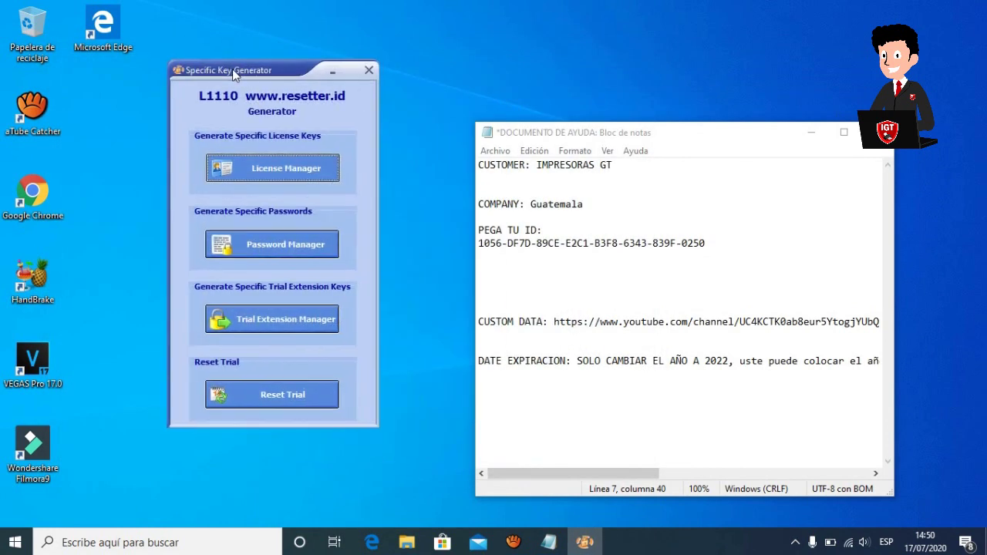
# Add a new license with customer IMPRESORAS GT and company GUATEMALA.
pyautogui.click(274, 169)
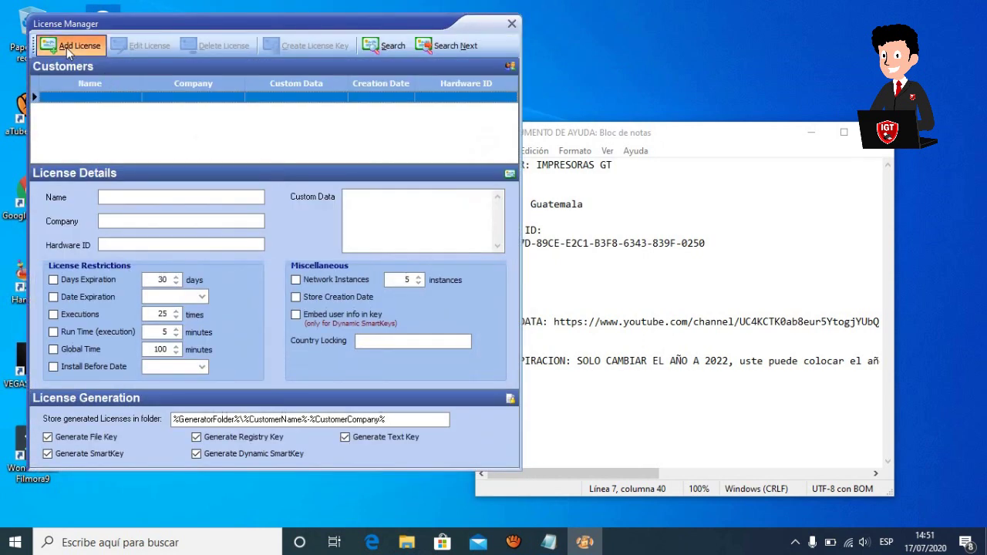
pyautogui.click(67, 48)
pyautogui.click(590, 221)
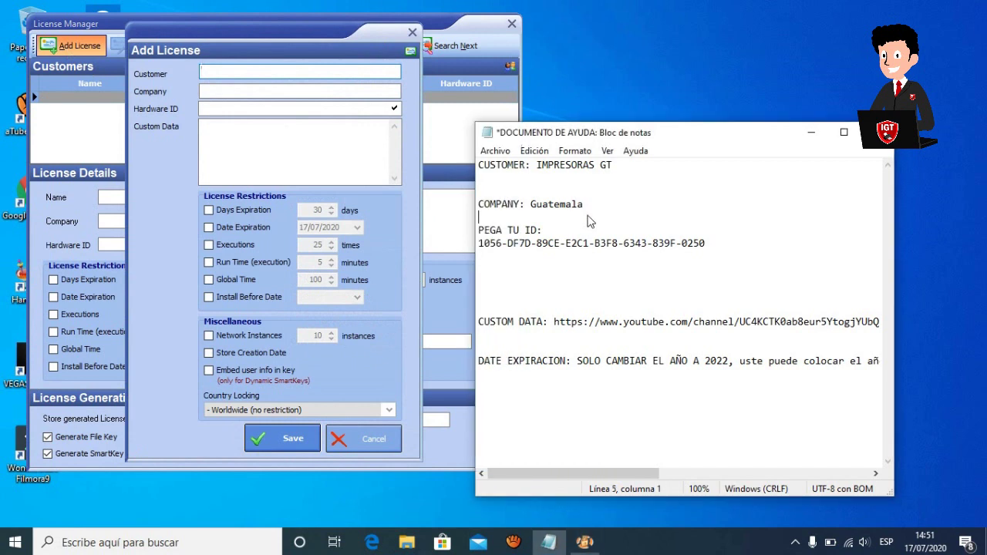
pyautogui.moveTo(536, 165); pyautogui.dragTo(660, 159)
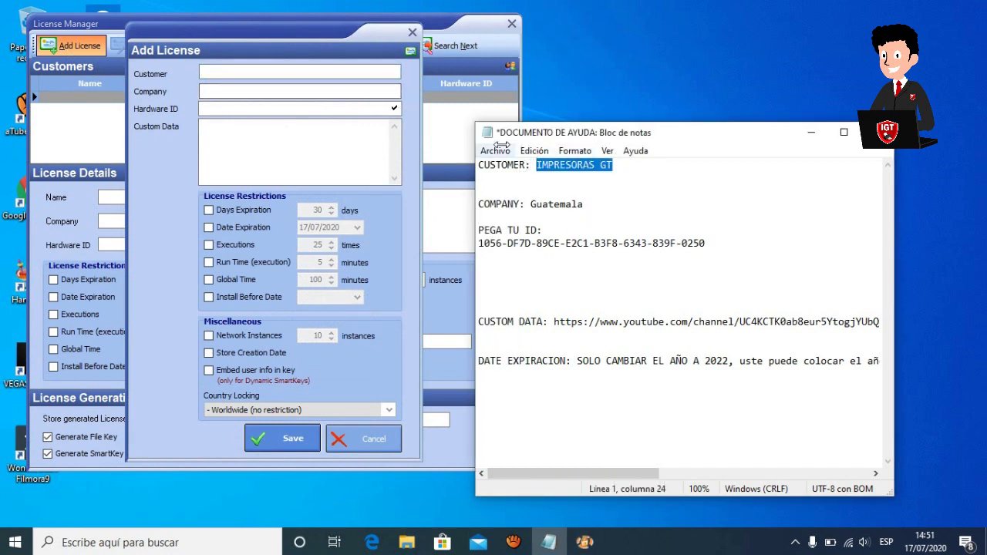
pyautogui.click(375, 75)
pyautogui.write('IMPRESORASGT')
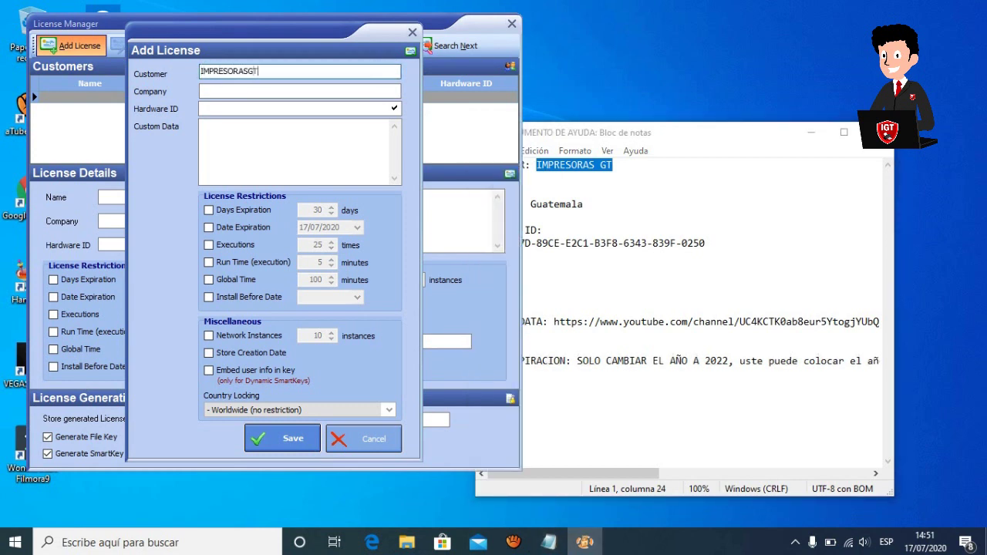
pyautogui.press('BackSpace')
pyautogui.press('BackSpace')
pyautogui.write('GT')
pyautogui.click(302, 93)
pyautogui.write('GUATEMALA')
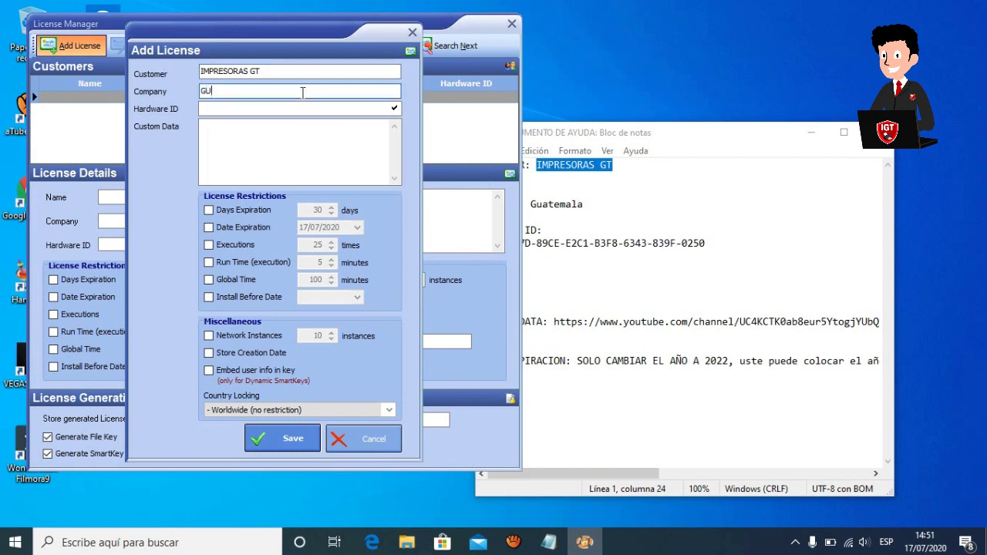
# Paste the hardware ID from the help document into the Hardware ID field.
pyautogui.click(588, 204)
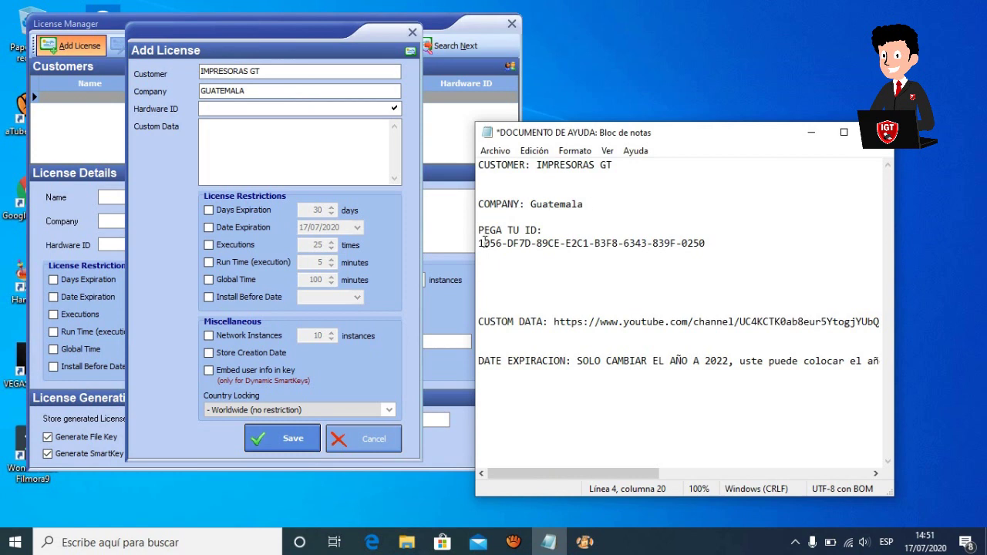
pyautogui.moveTo(483, 243); pyautogui.dragTo(708, 243)
pyautogui.doubleClick(719, 243)
pyautogui.keyDown('shift'); pyautogui.click(480, 241); pyautogui.keyUp('shift')
pyautogui.hotkey('ctrl', 'c')
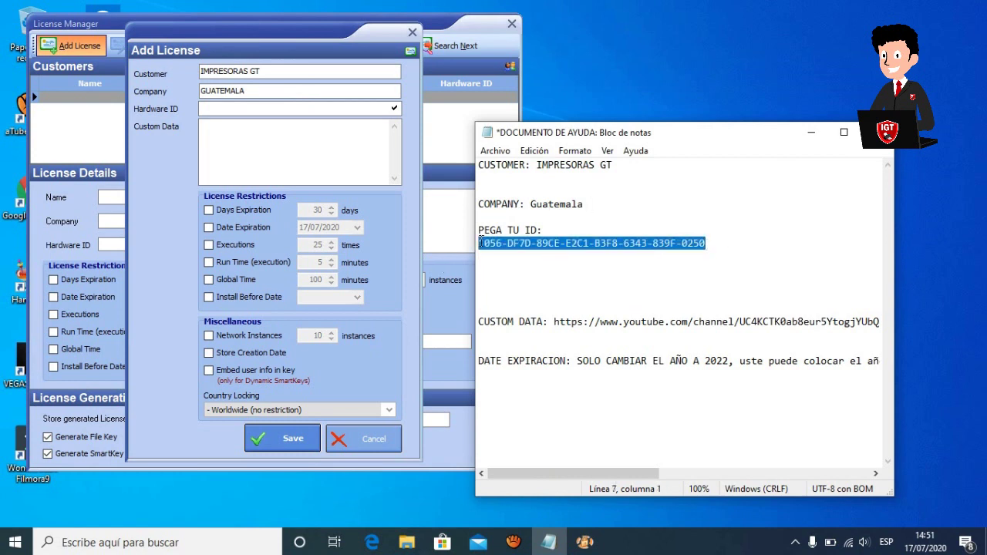
pyautogui.click(249, 109)
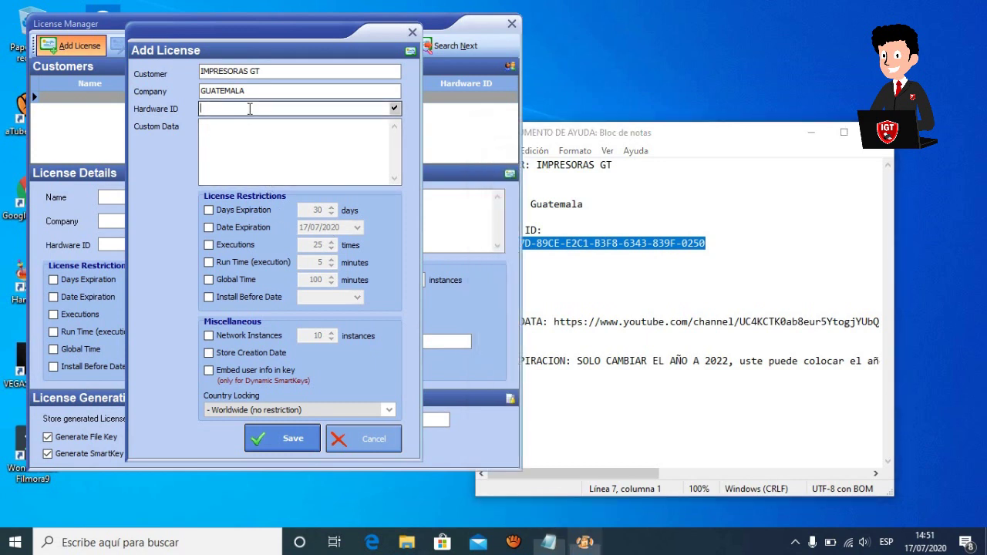
pyautogui.hotkey('ctrl', 'v')
# Paste the channel link from the help document as the license's Custom Data.
pyautogui.click(554, 330)
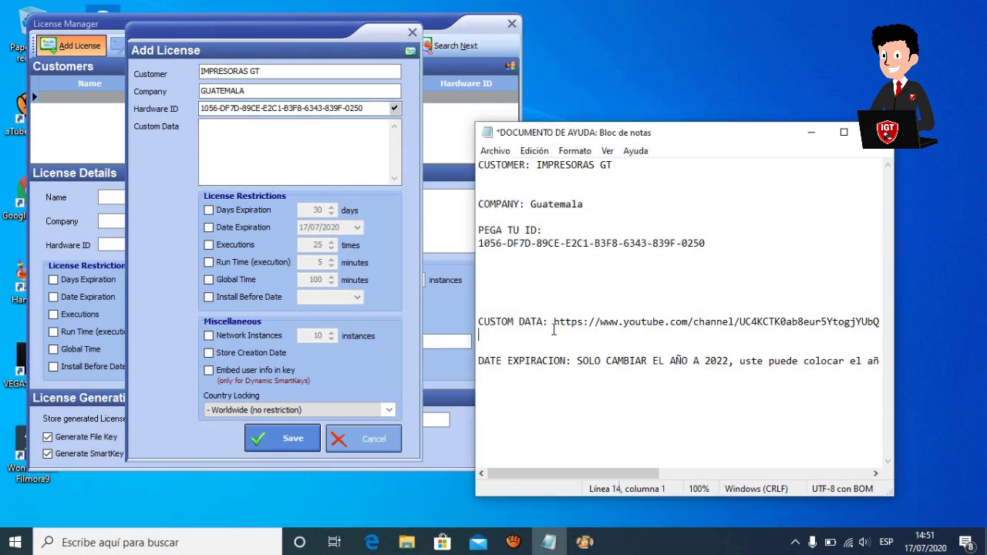
pyautogui.moveTo(554, 322); pyautogui.dragTo(879, 321)
pyautogui.hotkey('ctrl', 'c')
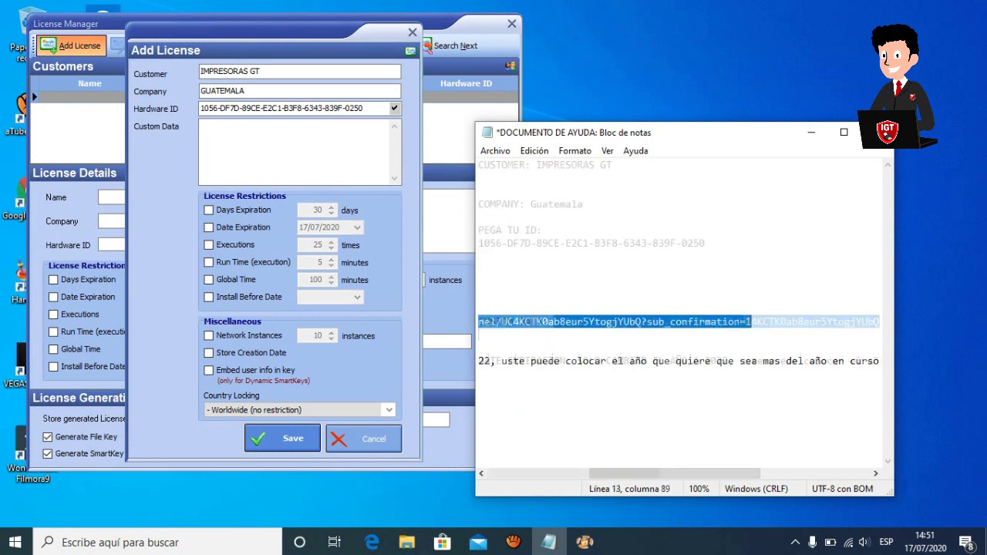
pyautogui.click(260, 176)
pyautogui.hotkey('ctrl', 'v')
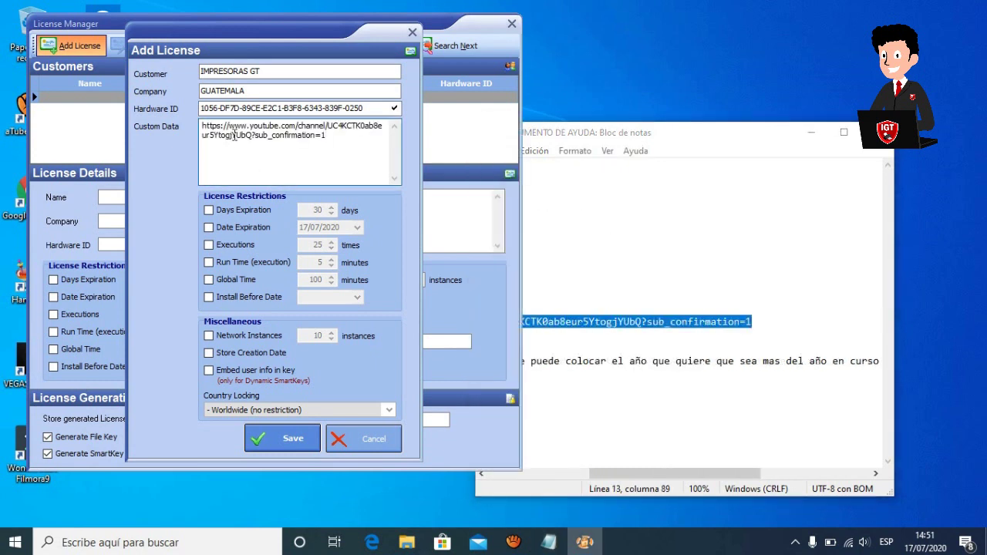
# Enable date expiration, change the year to 2025, and save the license.
pyautogui.click(209, 228)
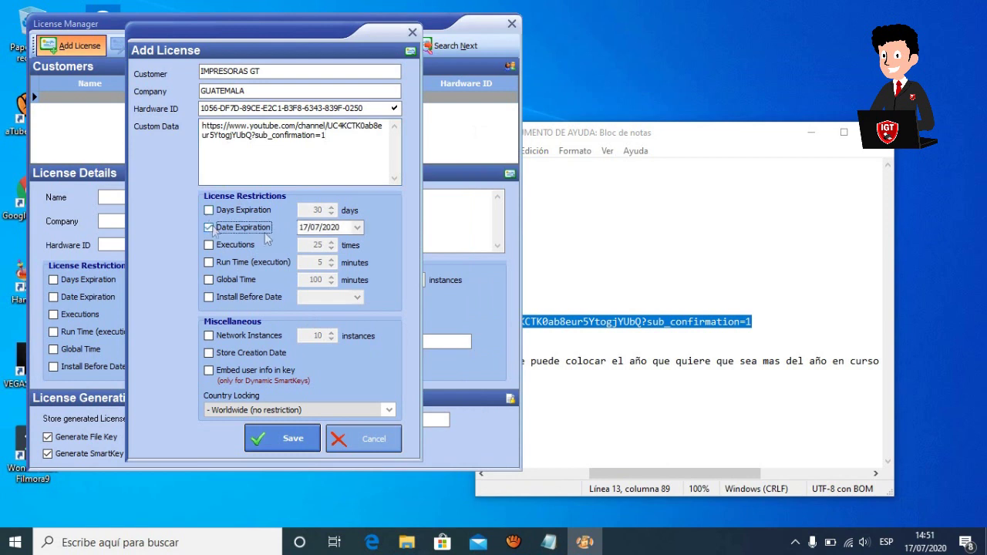
pyautogui.click(343, 227)
pyautogui.press('BackSpace')
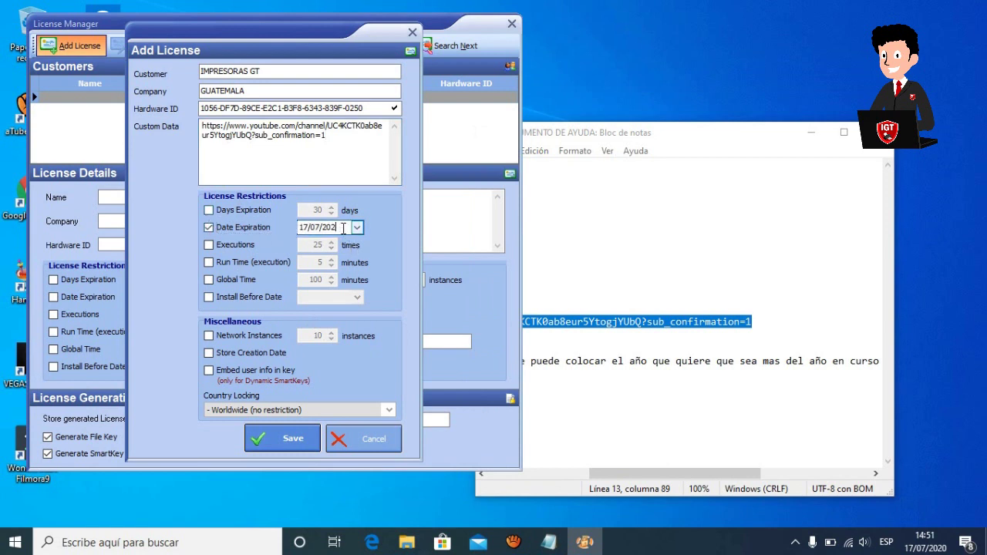
pyautogui.write('5')
pyautogui.click(286, 440)
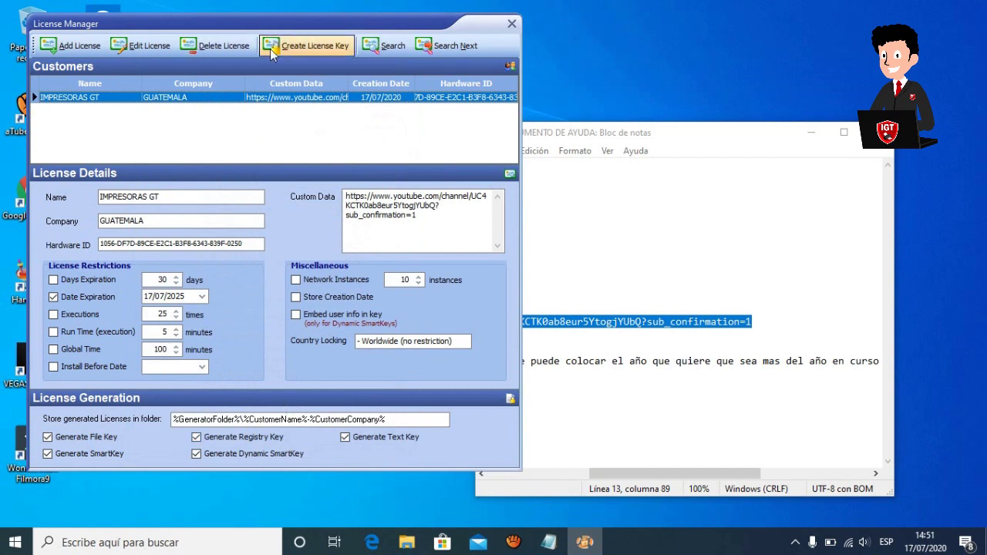
# Create the IMPRESORAS GT license key files, then close License Manager and the key generator.
pyautogui.click(302, 46)
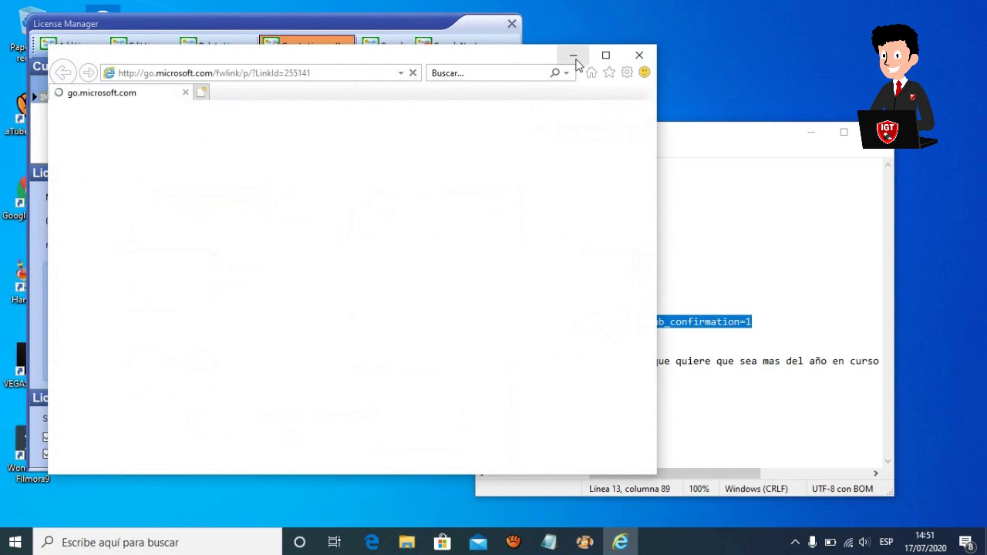
pyautogui.click(637, 56)
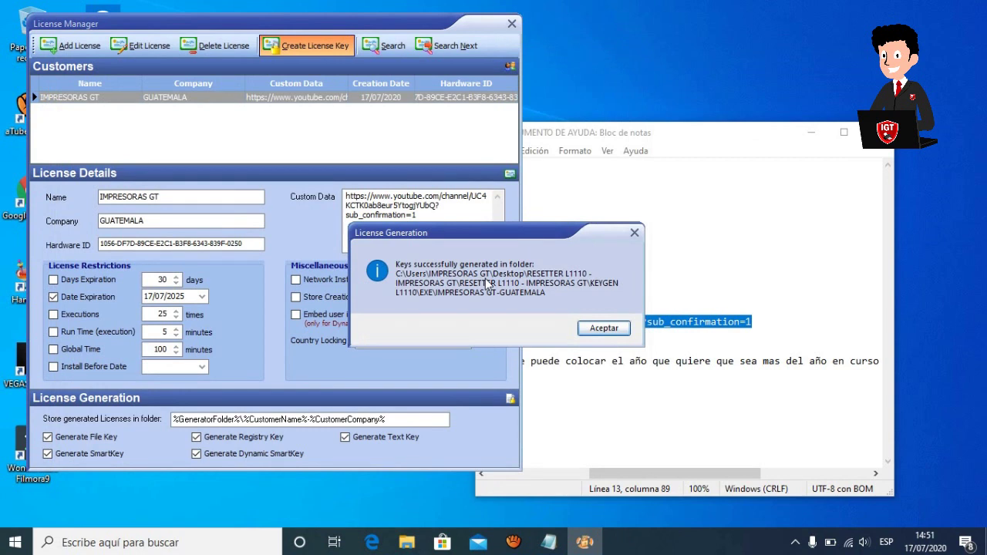
pyautogui.press('Return')
pyautogui.click(369, 71)
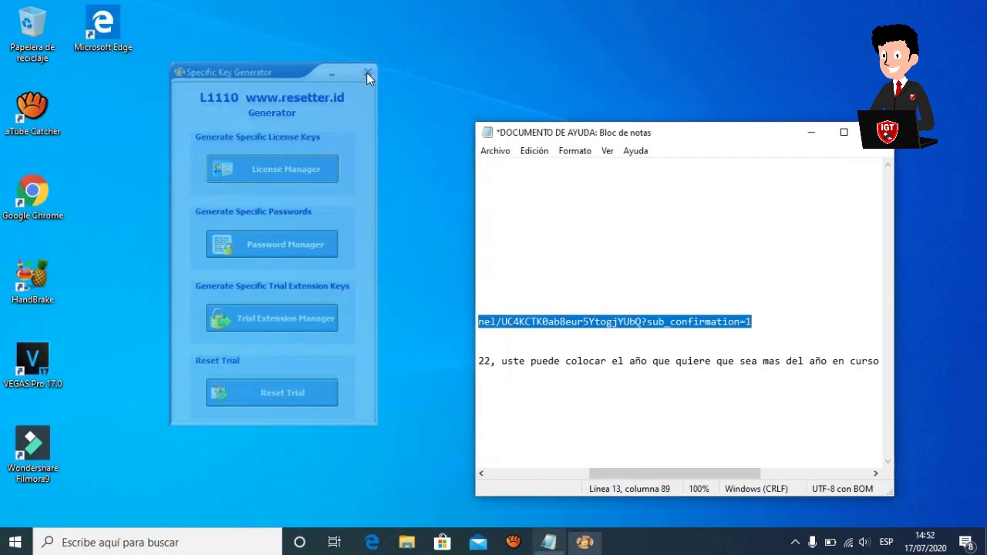
pyautogui.click(798, 379)
# Break the SOLO CAMBIAR note onto a new line and save DOCUMENTO DE AYUDA.txt on closing.
pyautogui.click(578, 362)
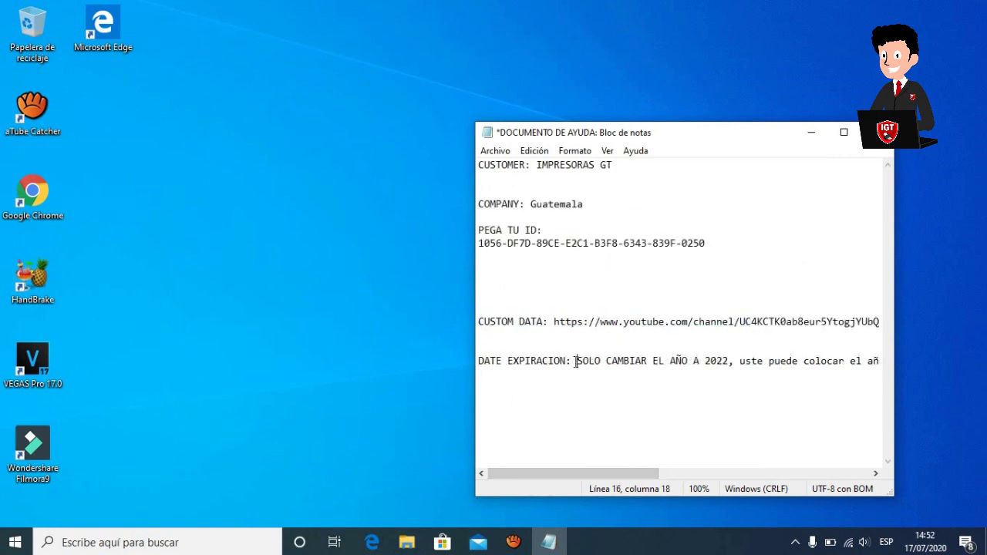
pyautogui.press('Return')
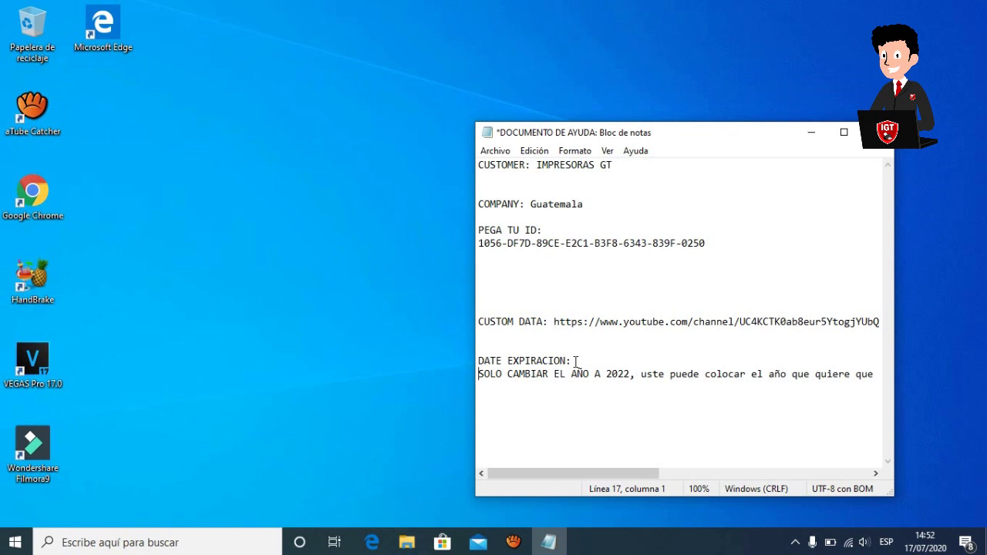
pyautogui.click(879, 132)
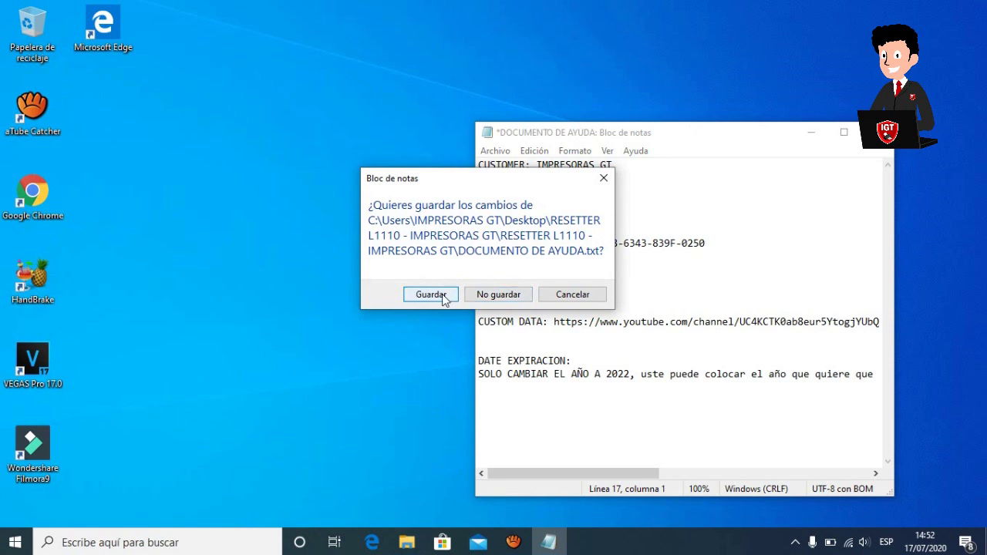
pyautogui.click(436, 296)
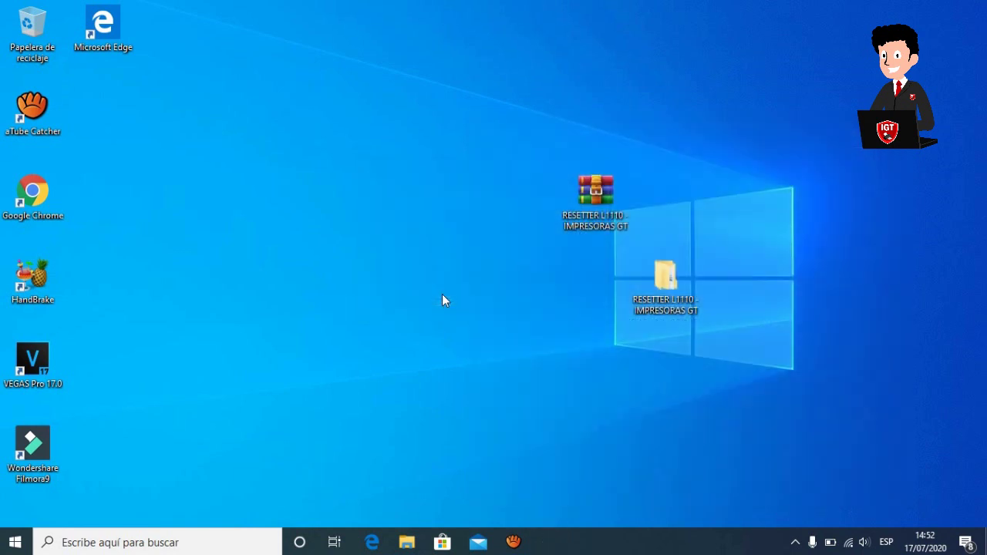
# Select the five license files in KEYGEN L1110\EXE\IMPRESORAS GT-GUATEMALA.
pyautogui.doubleClick(673, 287)
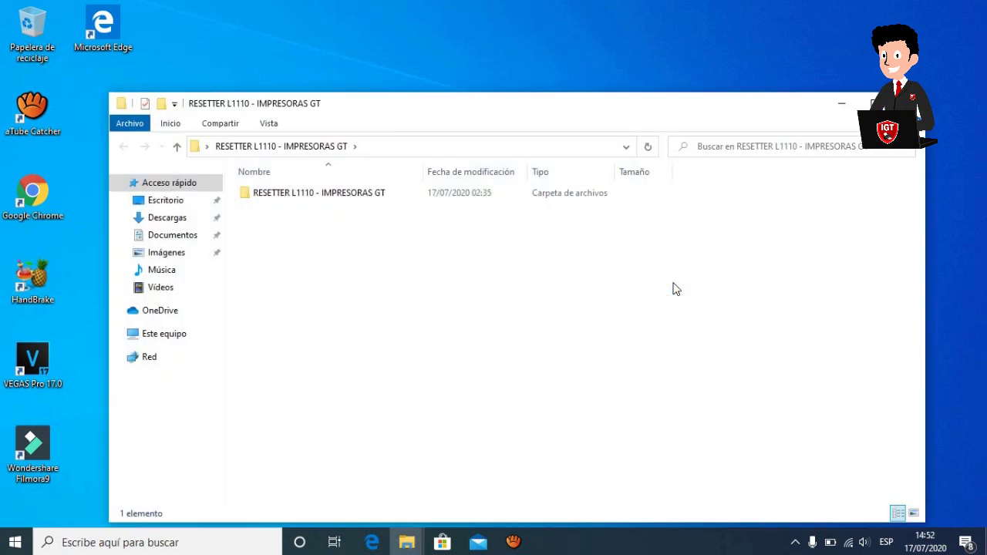
pyautogui.doubleClick(379, 194)
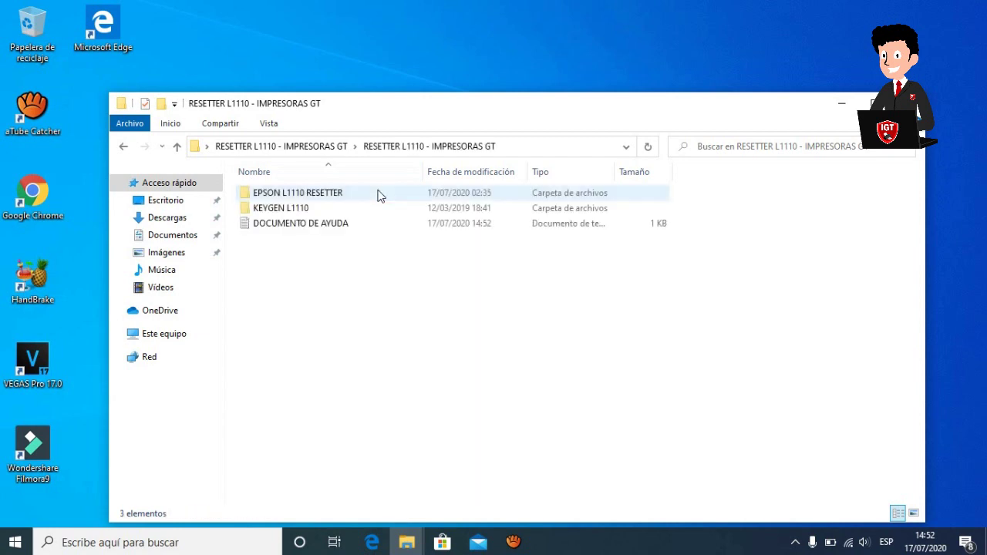
pyautogui.doubleClick(316, 211)
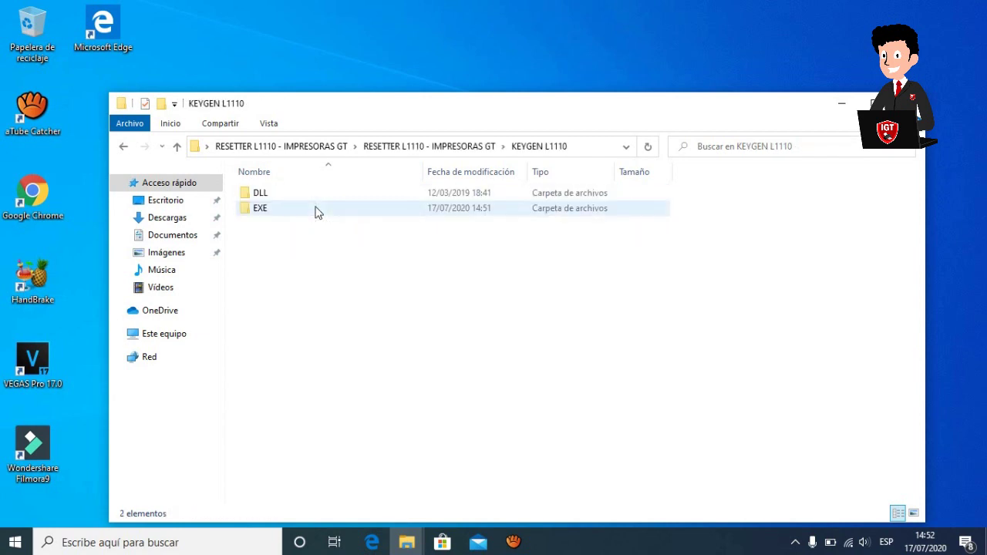
pyautogui.doubleClick(281, 215)
pyautogui.doubleClick(285, 193)
pyautogui.moveTo(283, 298); pyautogui.dragTo(295, 187)
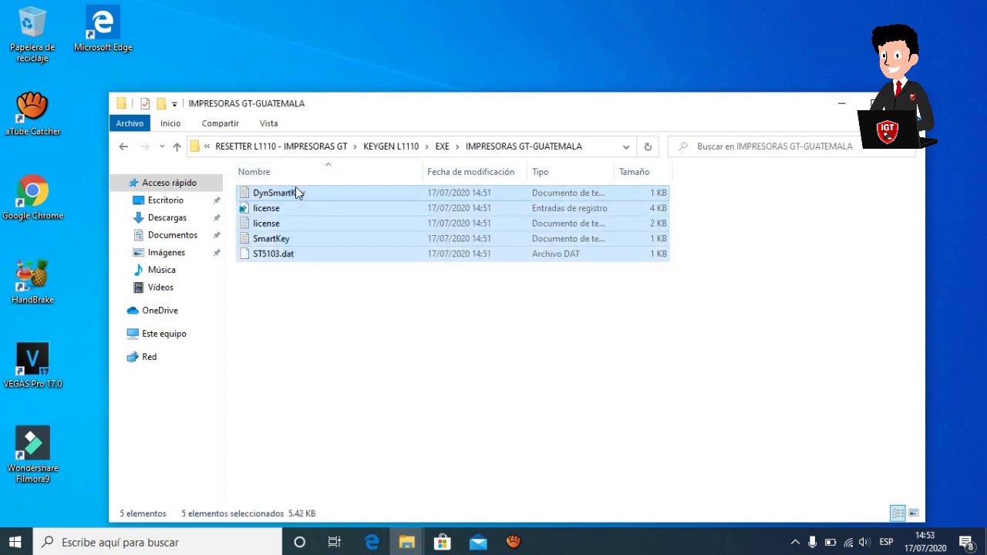
# Paste the five license files into the EPSON L1110 RESETTER folder.
pyautogui.click(123, 146)
pyautogui.click(124, 146)
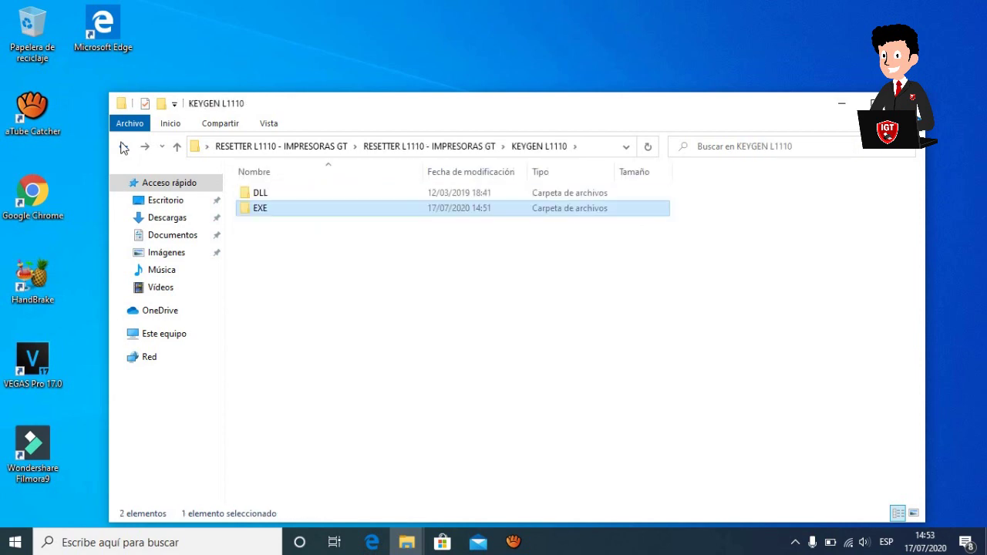
pyautogui.click(123, 146)
pyautogui.doubleClick(343, 194)
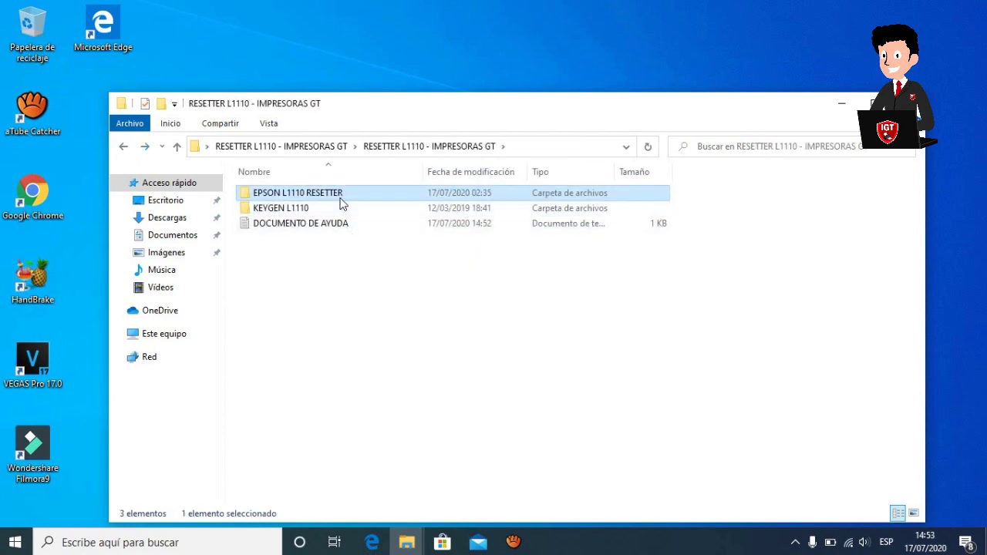
pyautogui.press('BackSpace')
pyautogui.doubleClick(330, 195)
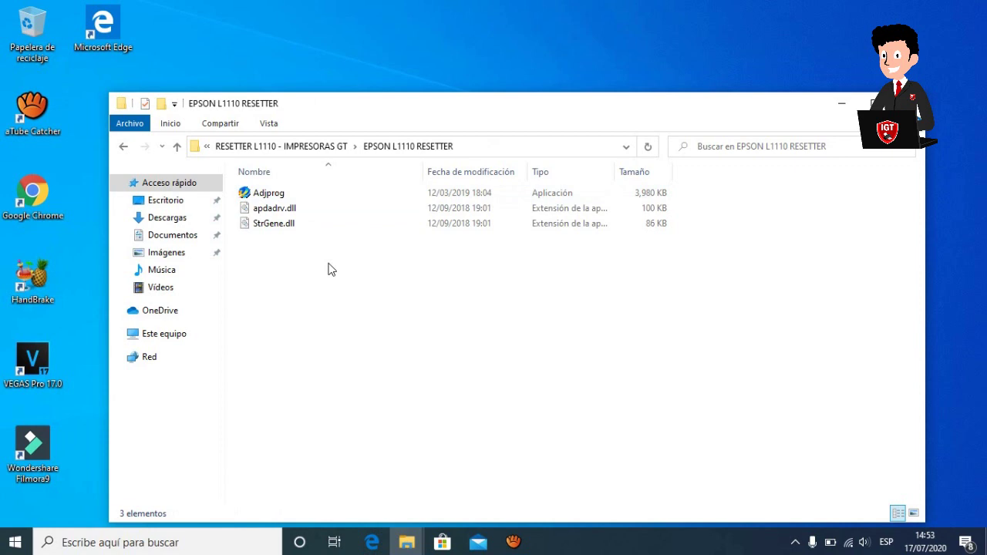
pyautogui.hotkey('ctrl', 'v')
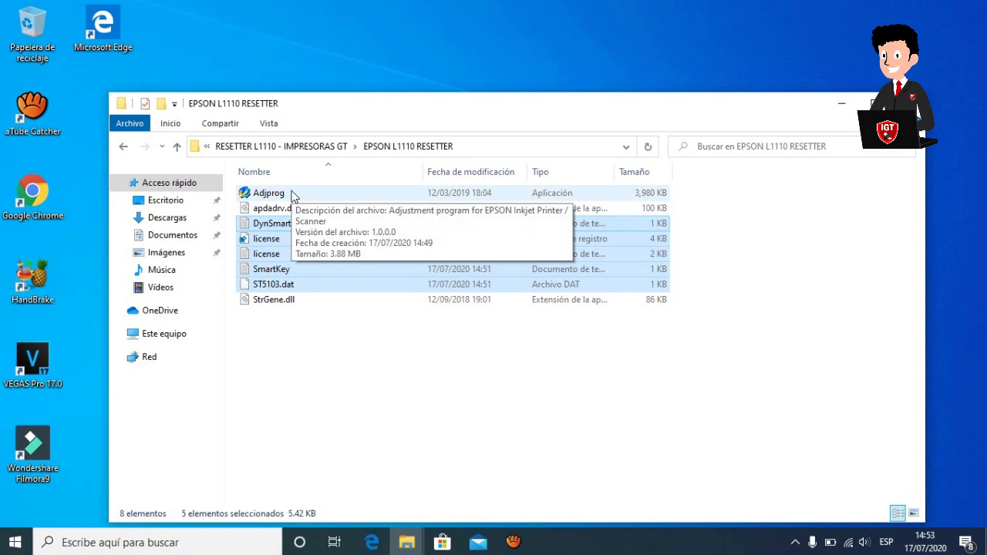
# Run Adjprog, accept its registration notice, and relaunch it to reach the L1110 Adjustment Program.
pyautogui.click(292, 197)
pyautogui.doubleClick(292, 197)
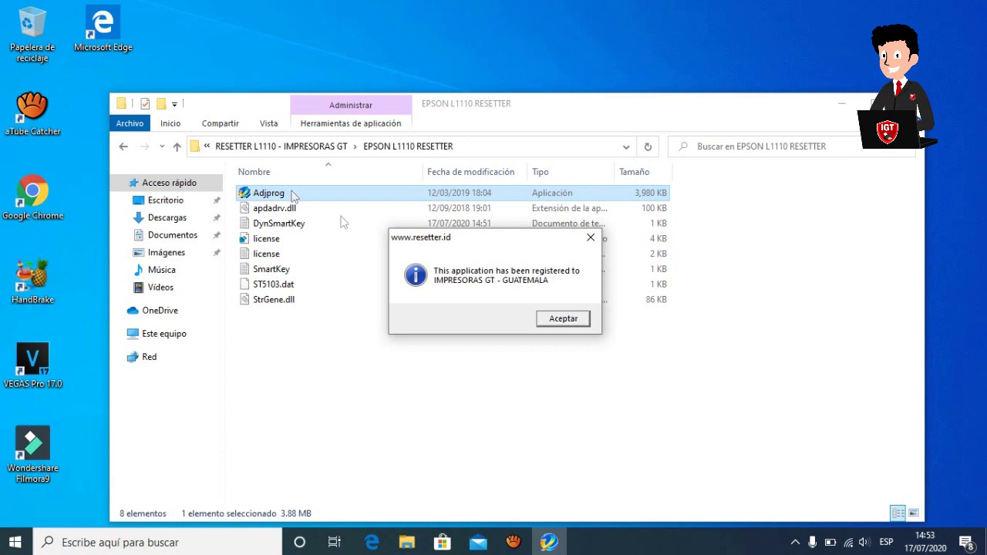
pyautogui.click(557, 320)
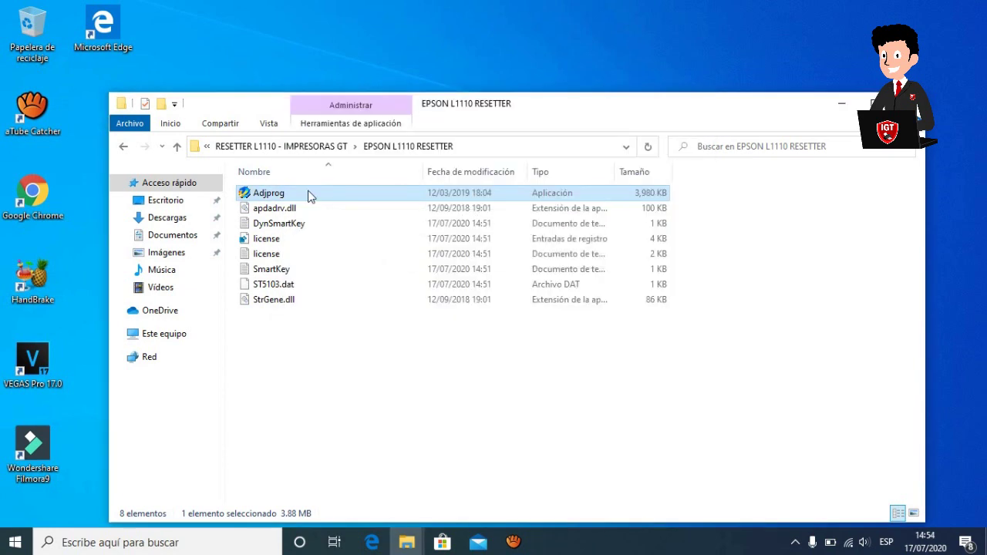
pyautogui.doubleClick(309, 196)
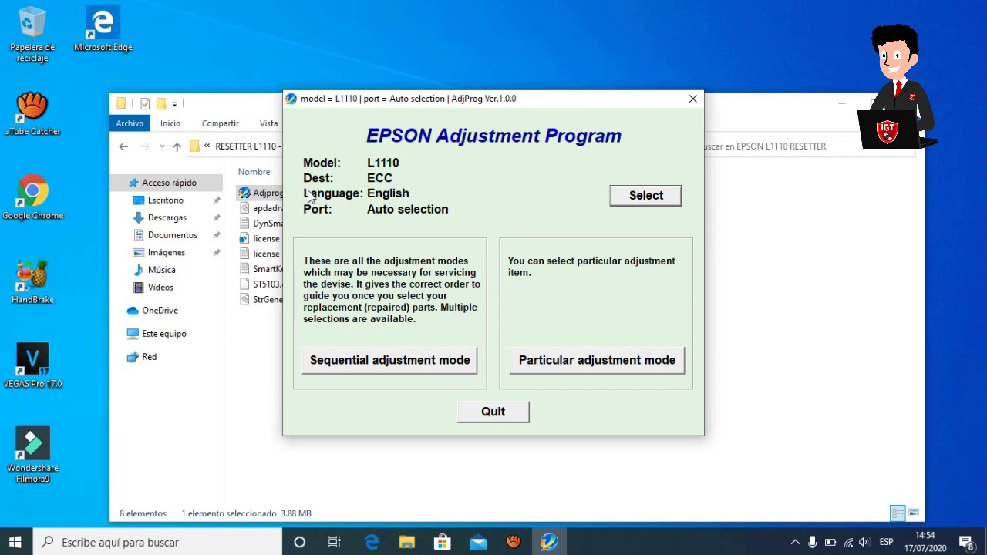
# Choose Waste ink pad counter from the Particular adjustment mode list and confirm with OK.
pyautogui.click(558, 361)
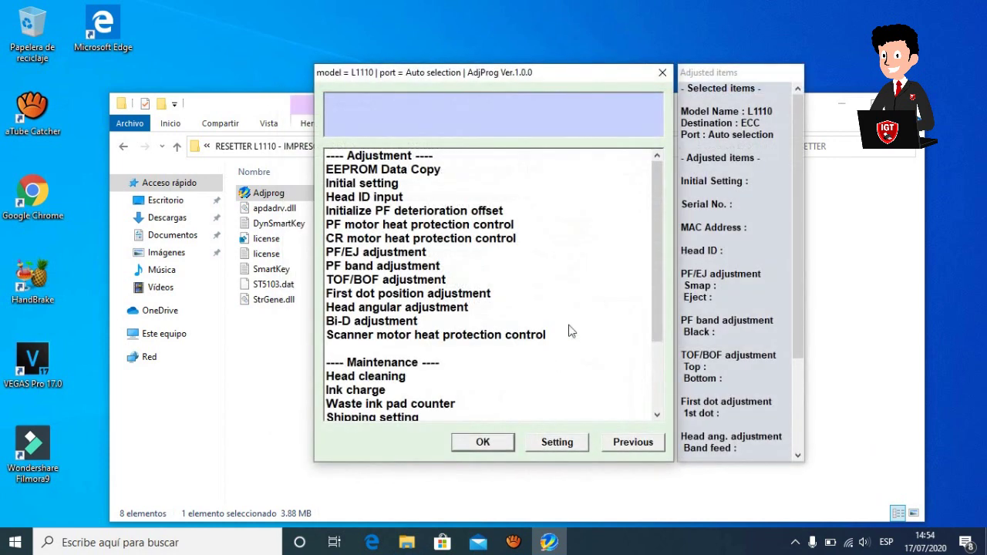
pyautogui.moveTo(661, 303); pyautogui.dragTo(654, 370)
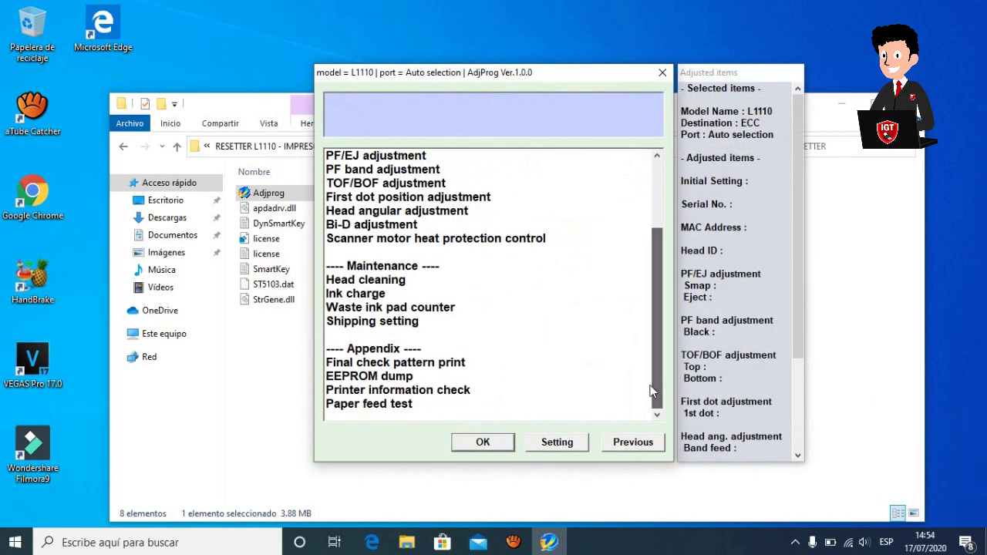
pyautogui.click(375, 309)
pyautogui.click(472, 443)
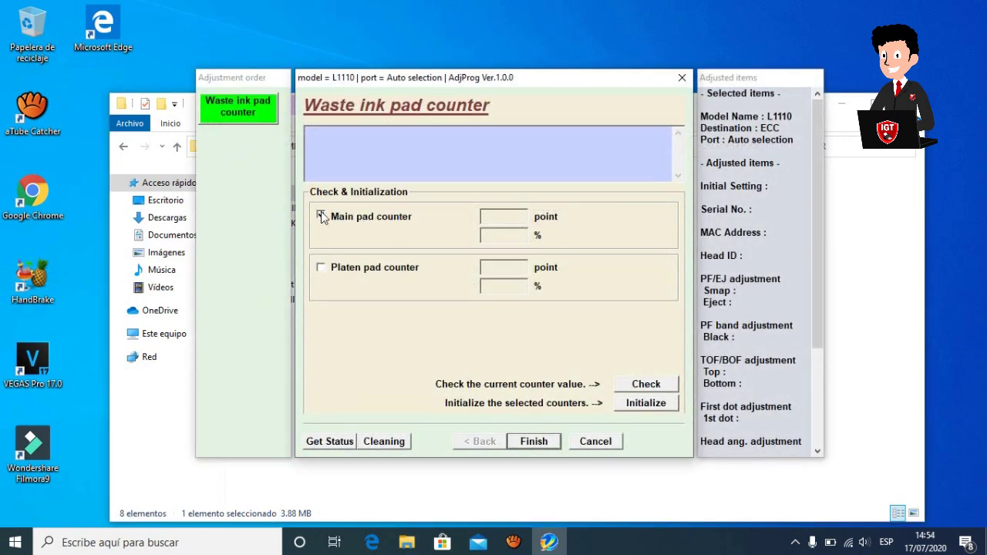
# Tick Main pad counter and run Check, dismissing communication error 20000010.
pyautogui.click(321, 216)
pyautogui.click(638, 389)
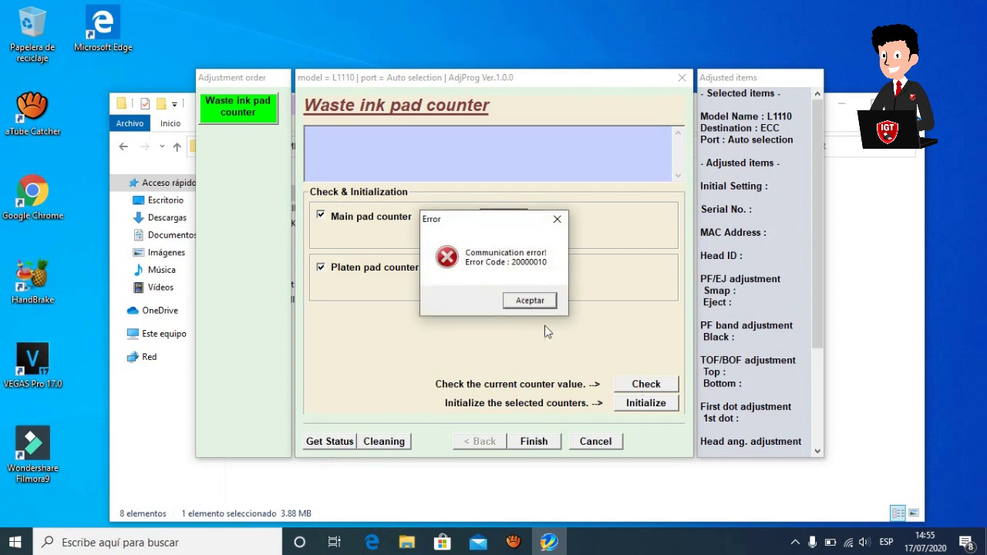
pyautogui.click(530, 300)
# Initialize only the Main pad counter, confirm, and close the resulting communication error.
pyautogui.click(320, 268)
pyautogui.click(320, 217)
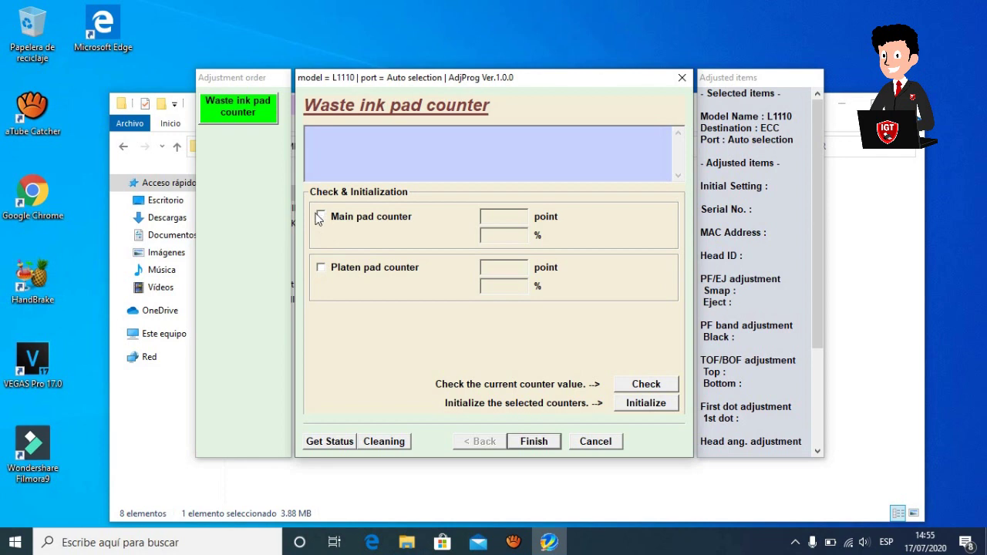
pyautogui.click(320, 217)
pyautogui.click(638, 406)
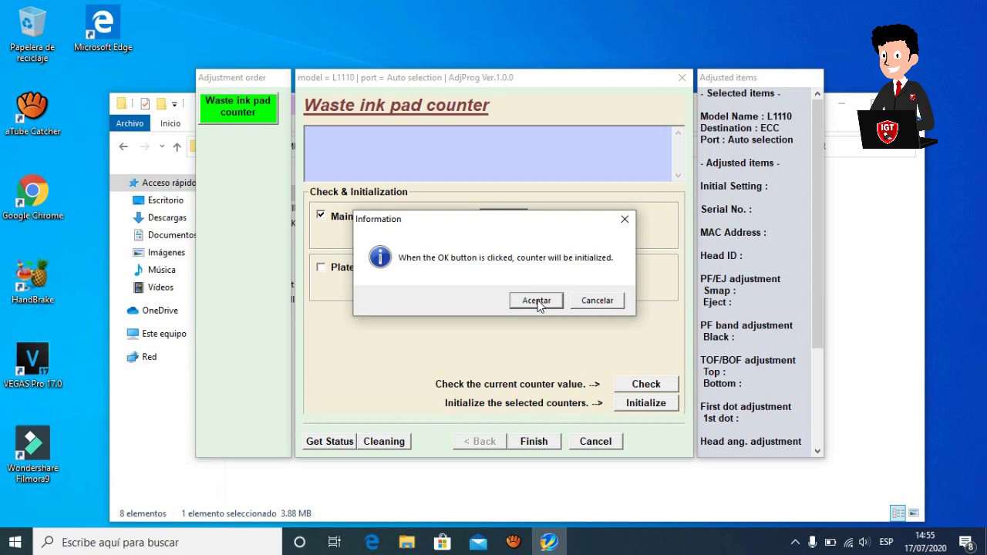
pyautogui.click(538, 301)
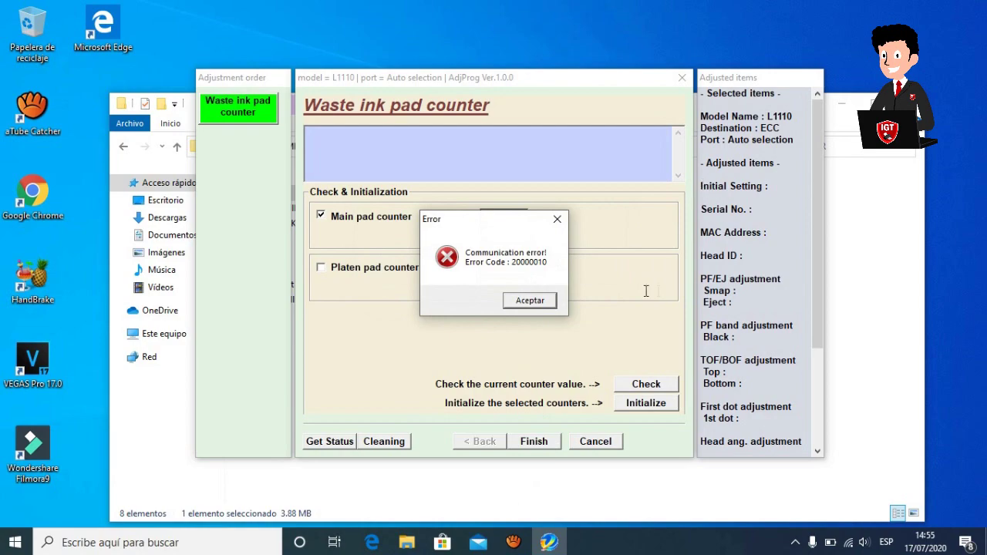
pyautogui.click(549, 309)
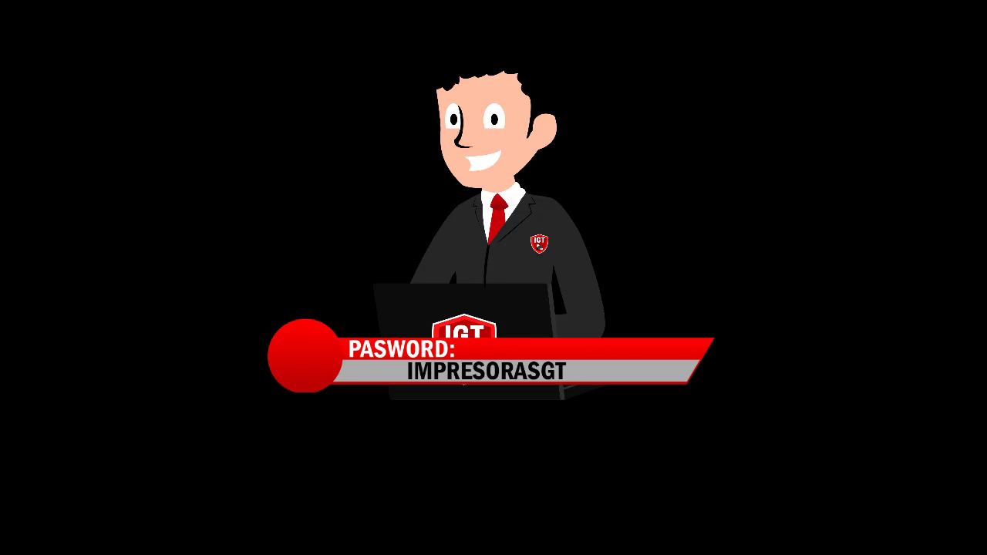